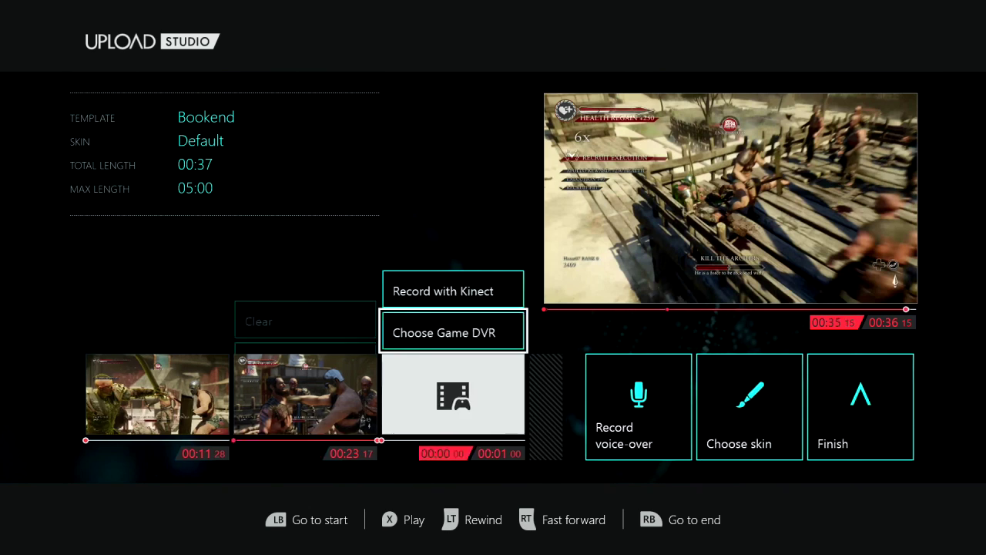
- Bring up the list of Ryse Game DVR captures for the empty third Bookend slot
key("Return")
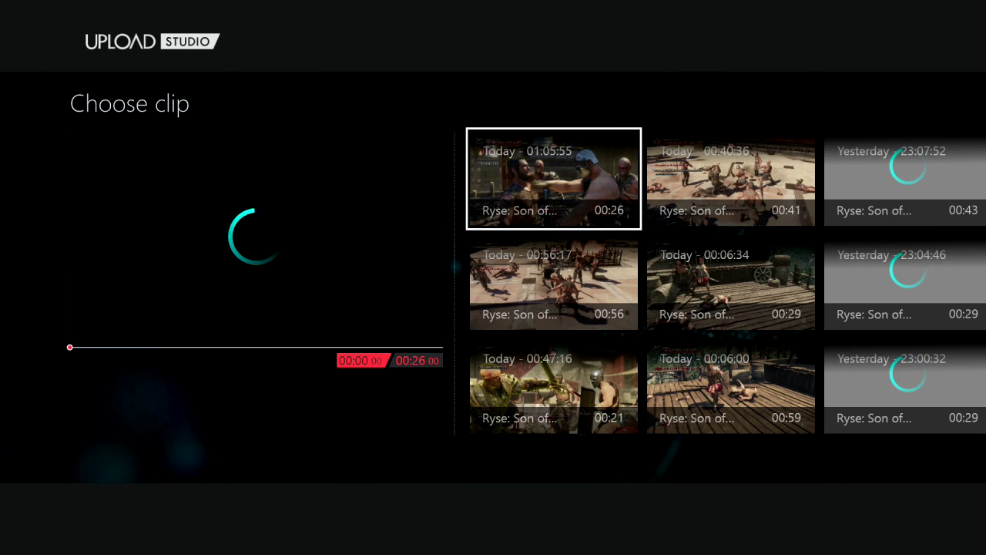
- Add the 00:59 Ryse clip recorded Today at 00:06:00 as clip three, totalling 01:35
key("Right")
key("Down")
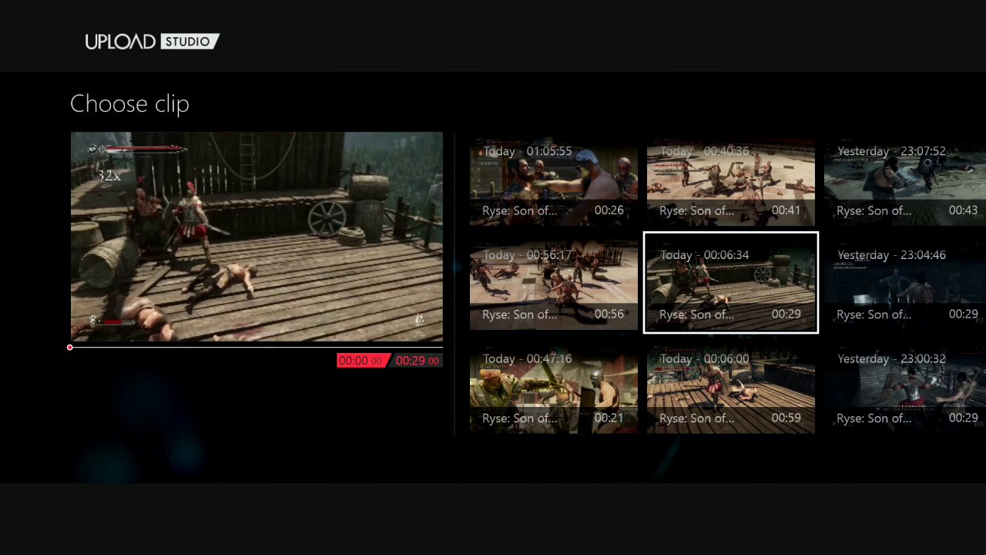
key("Down")
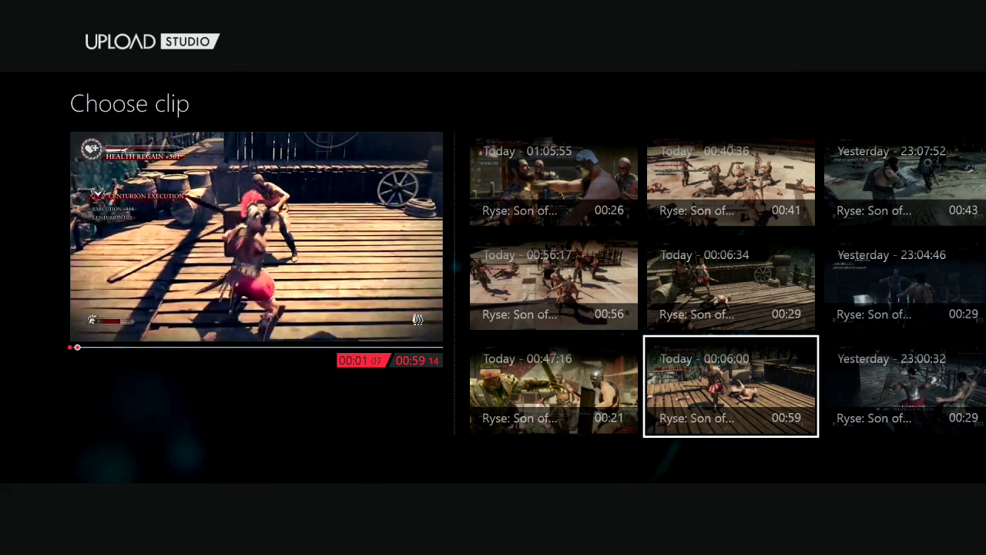
key("Return")
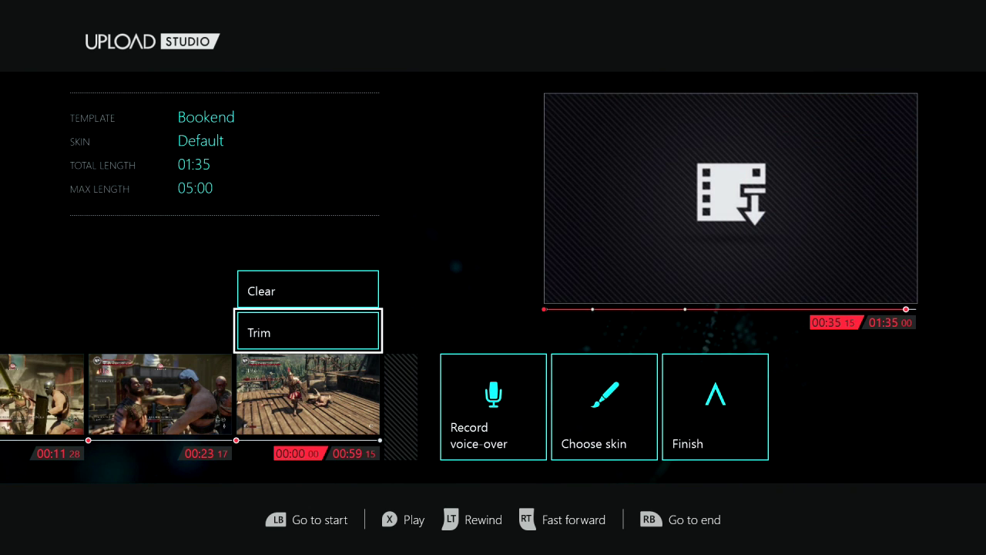
key("Up")
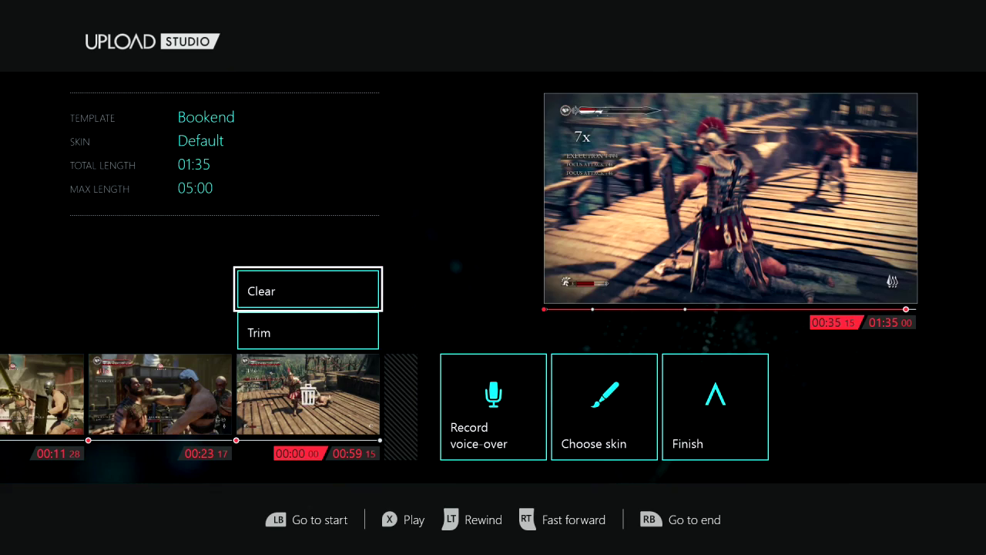
- Trim the third clip, trying later start points before returning the start handle near the beginning
key("Return")
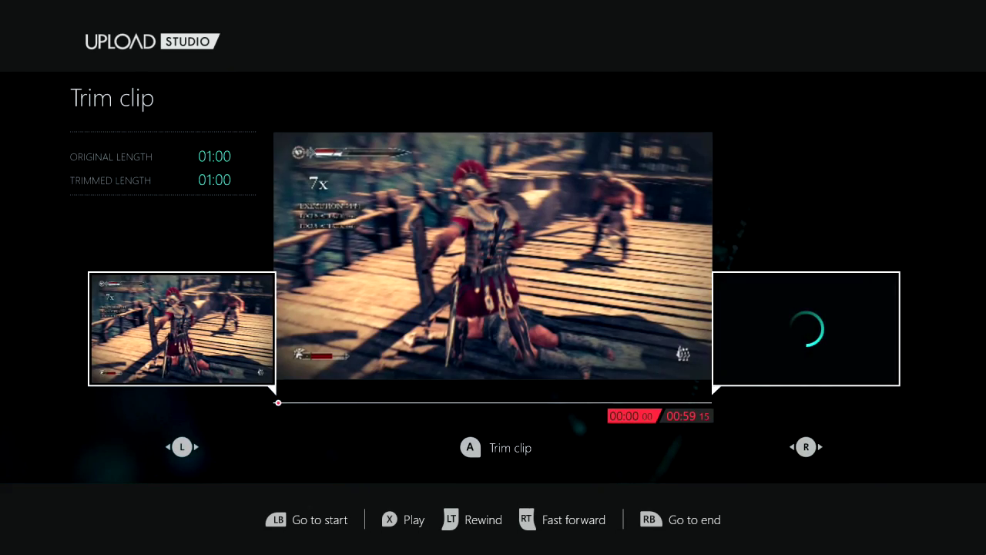
key("Right")
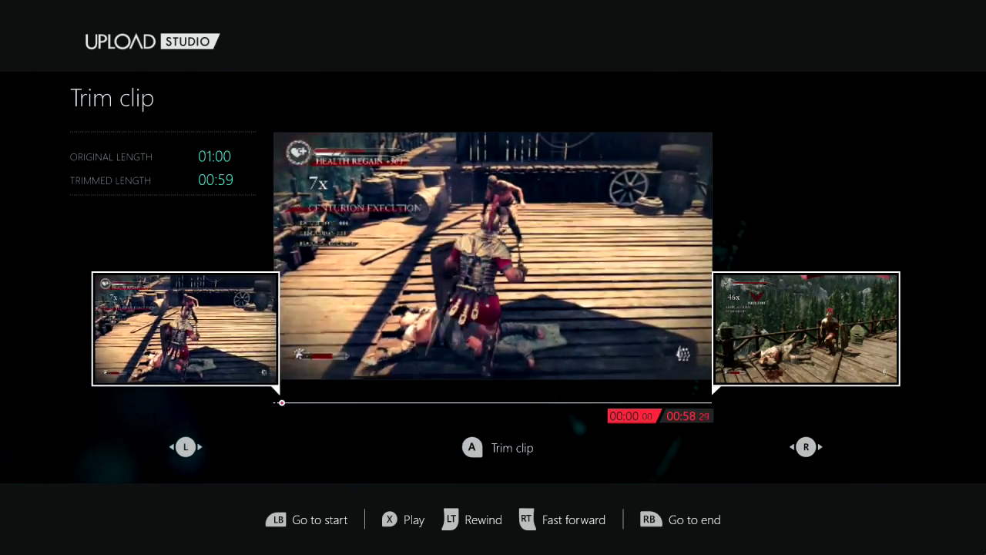
key("Right")
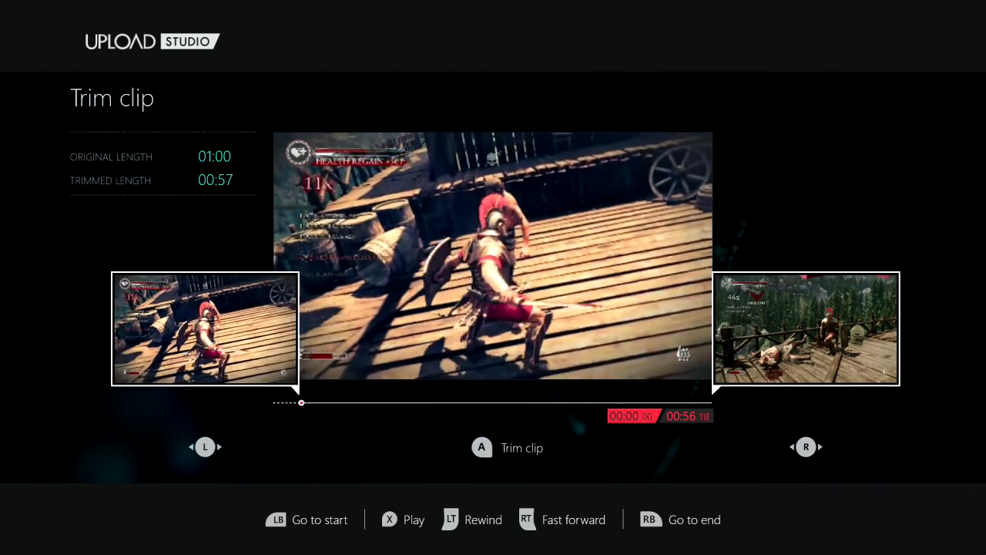
key("Right")
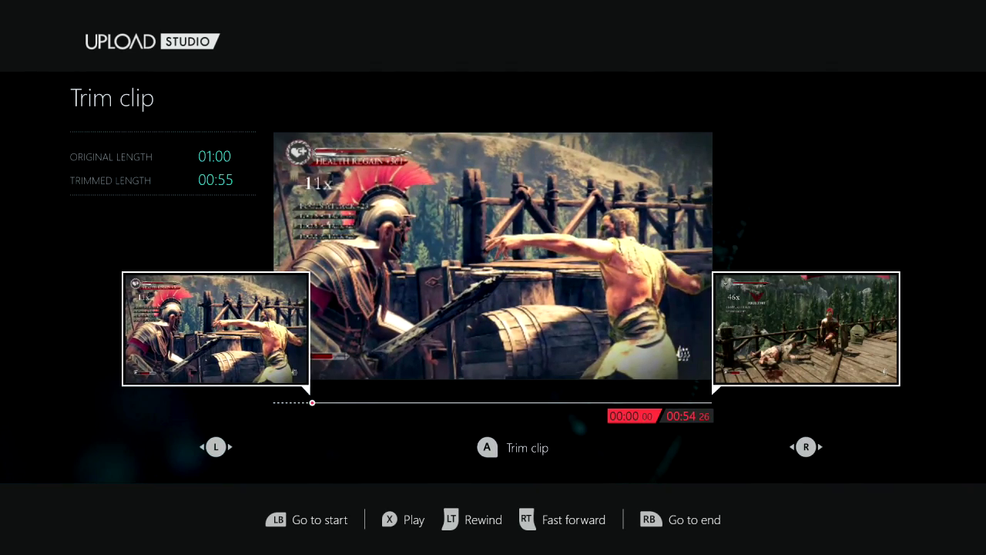
key("Right")
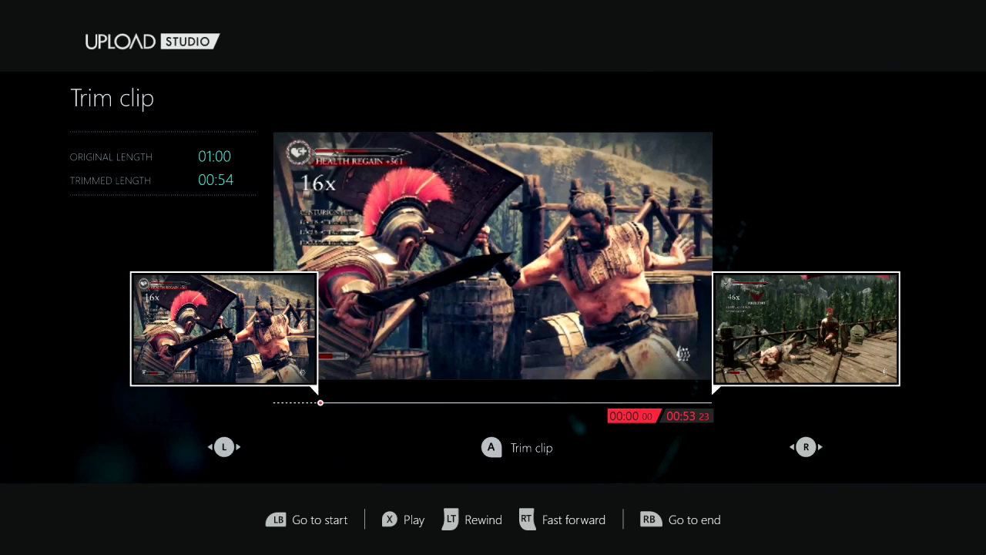
key("Right")
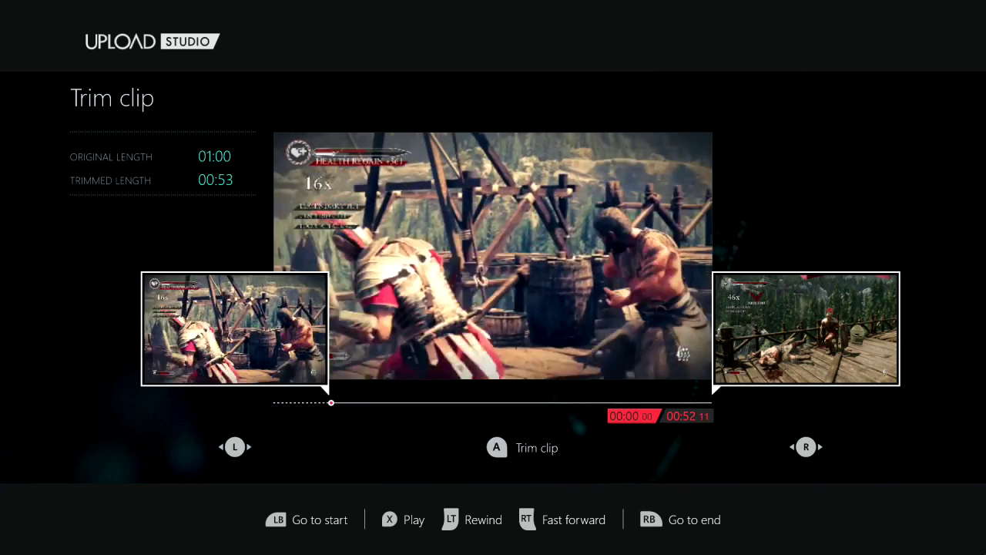
key("Right")
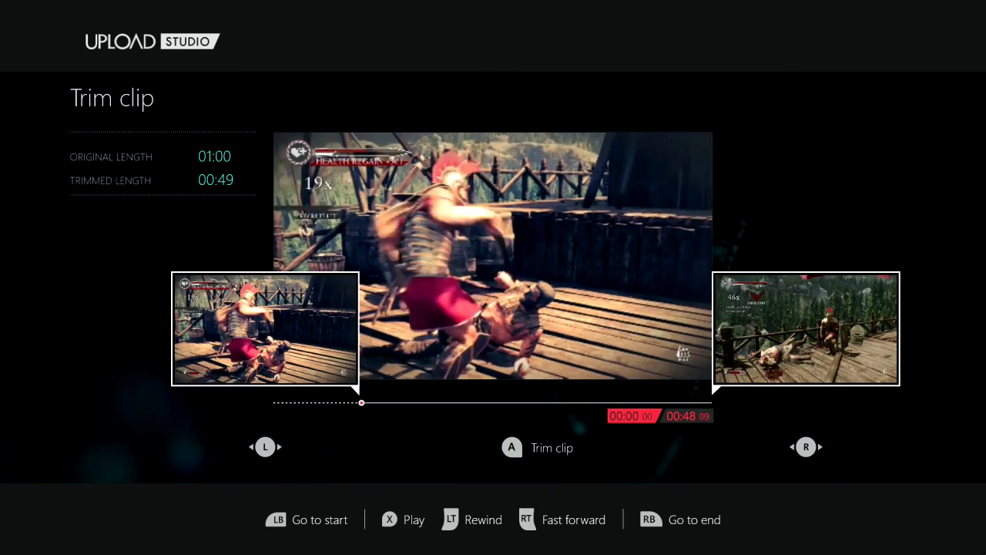
key("Left")
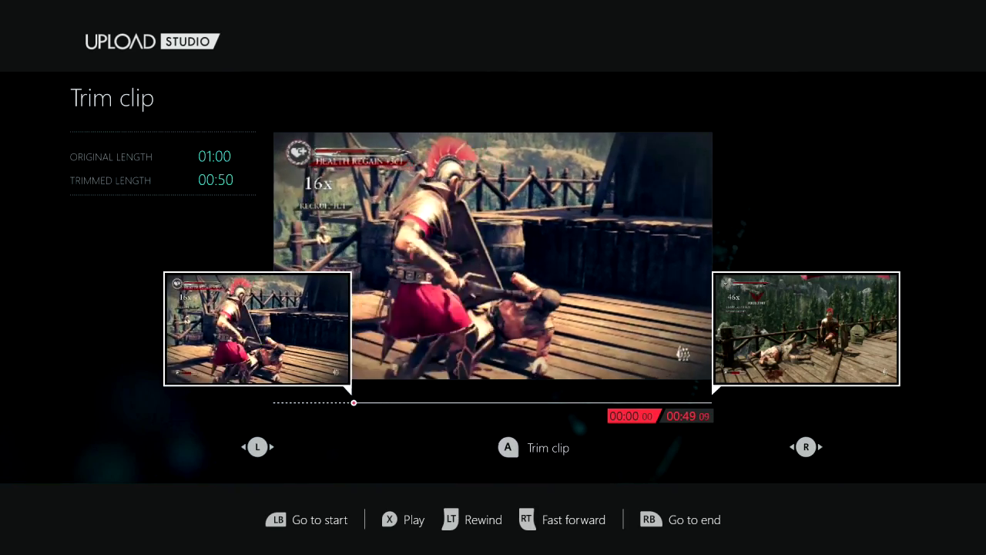
key("Left")
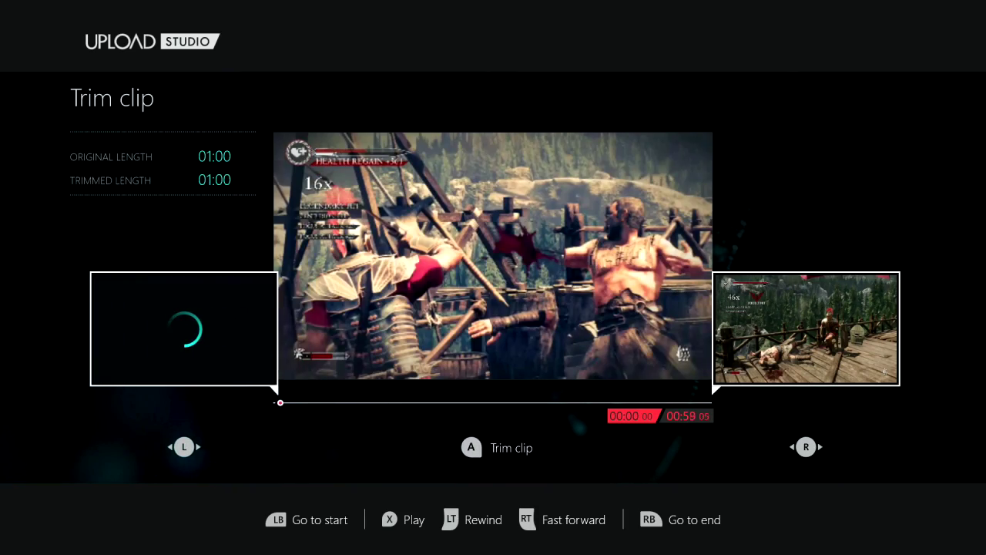
key("Right")
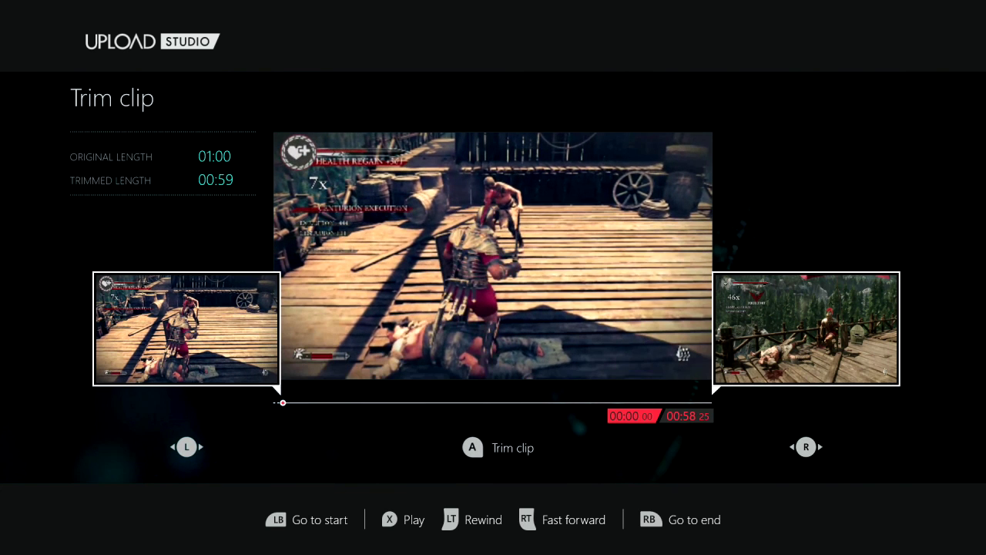
- Set the trim end handle to 00:13 15 and confirm the trim
key("Left")
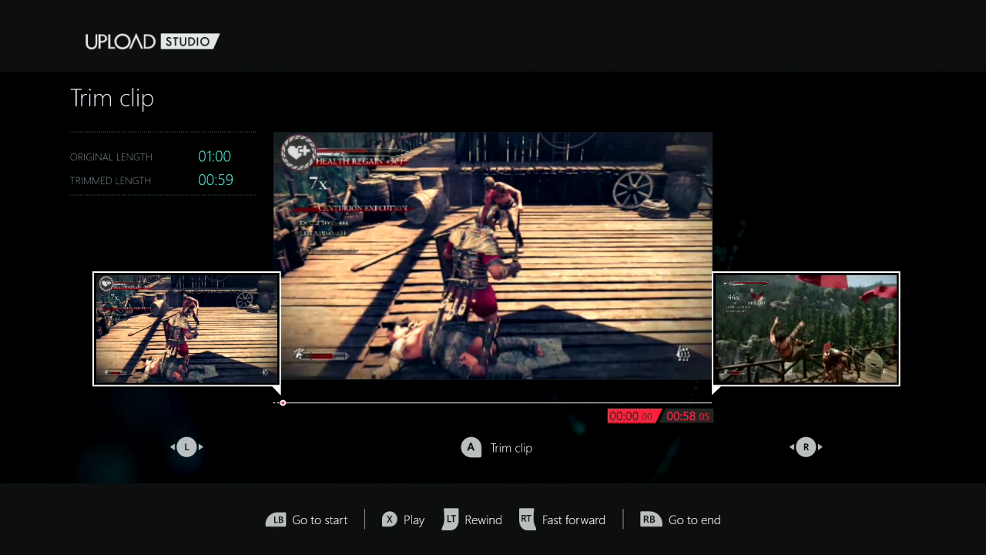
key("Left")
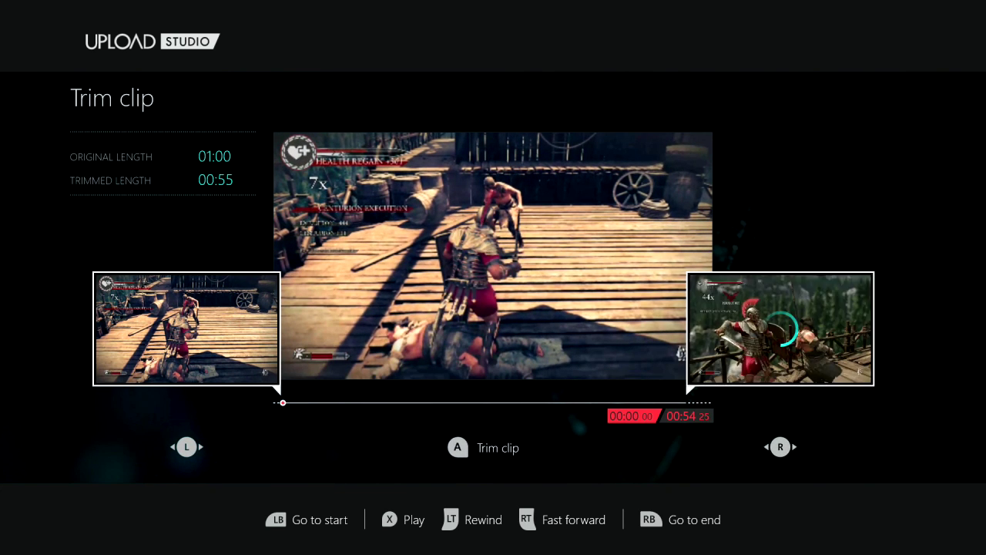
key("Left")
key("Left")
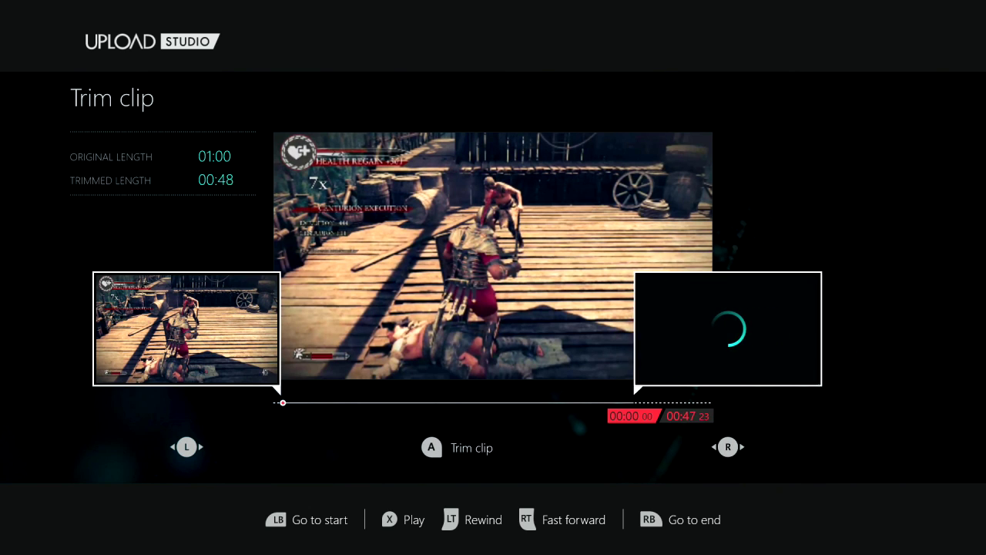
key("Left")
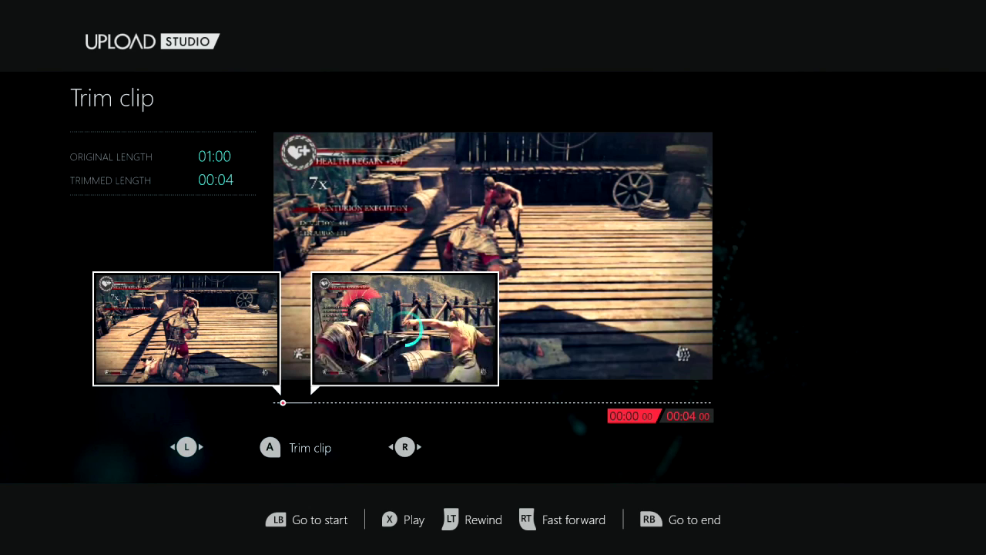
key("Right")
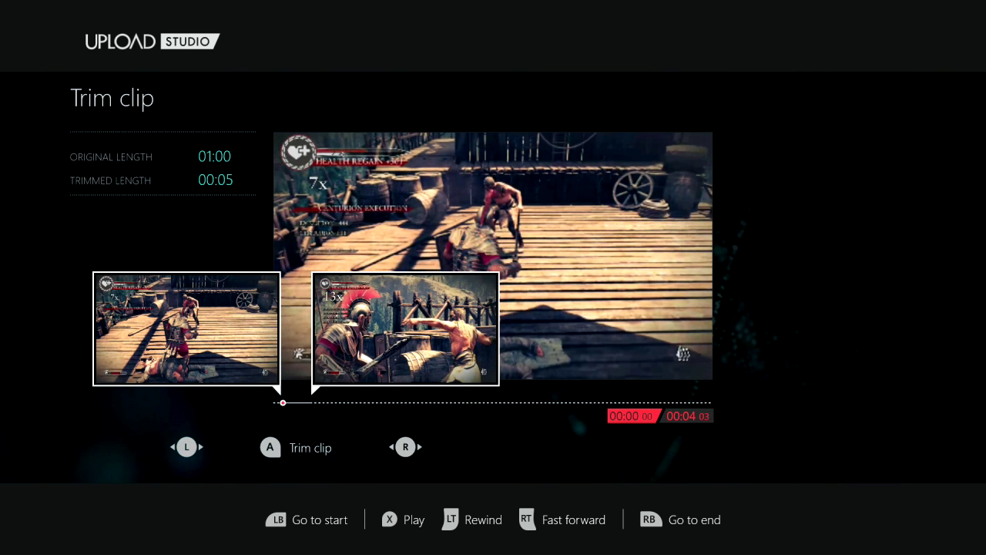
key("Right")
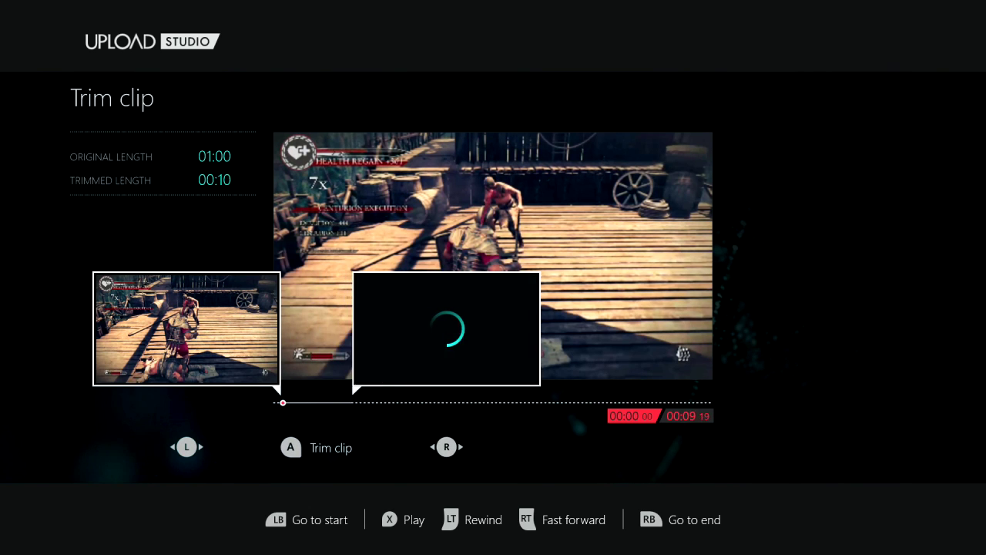
key("Right")
key("Right")
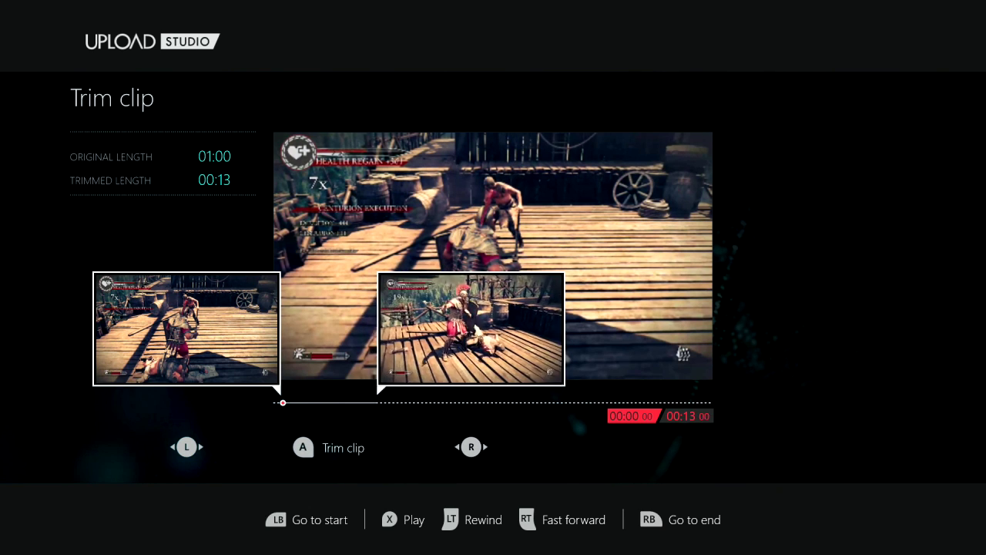
key("Right")
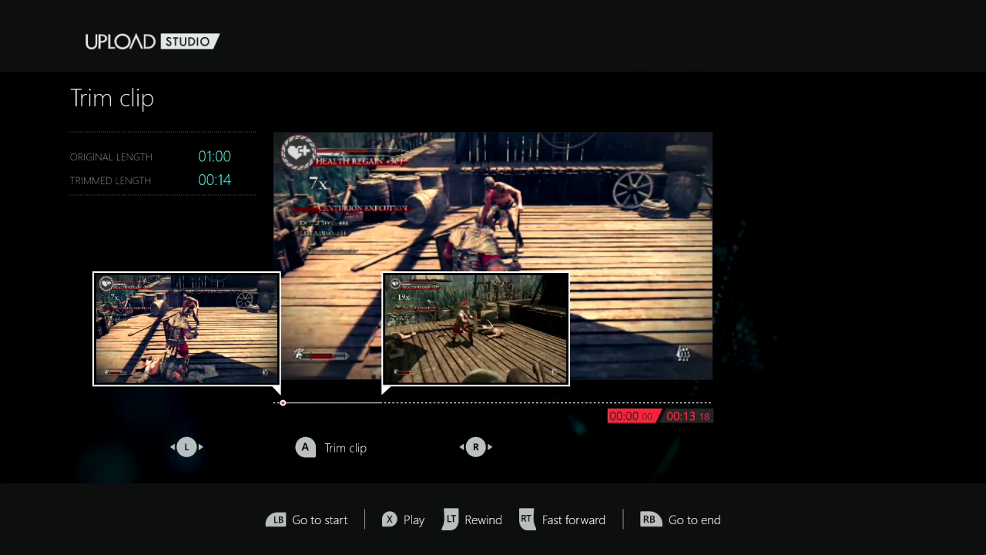
key("Left")
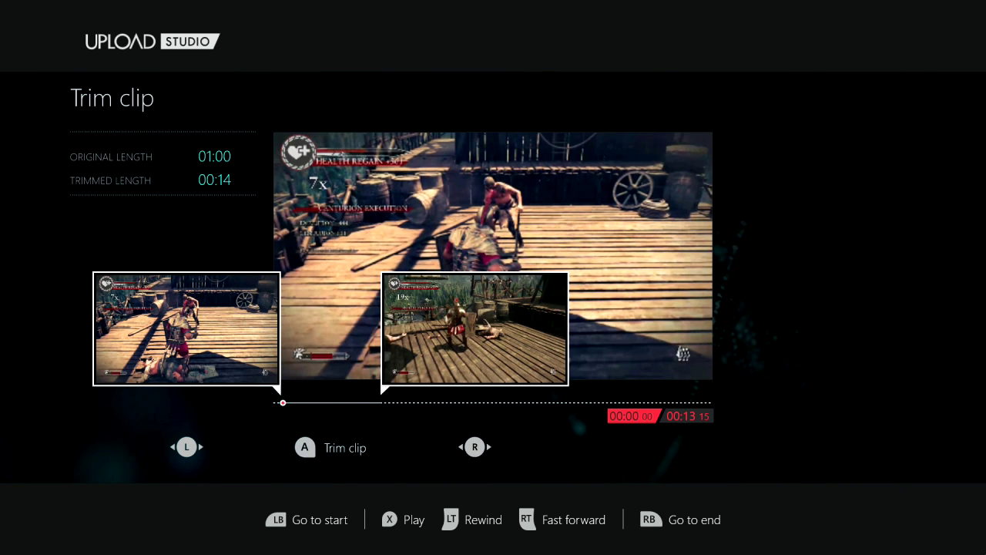
key("Return")
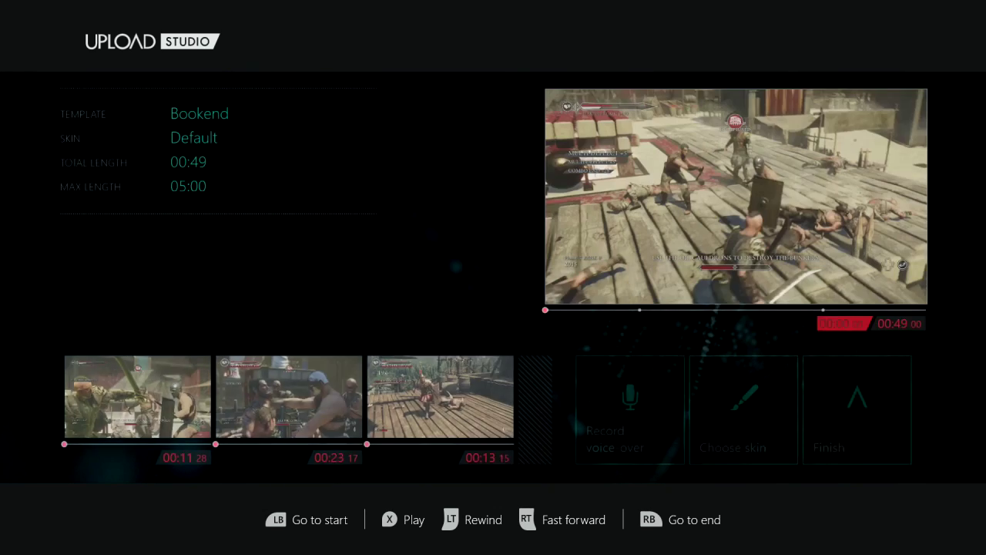
- Change the Bookend project's skin from Default to Embers
key("Left")
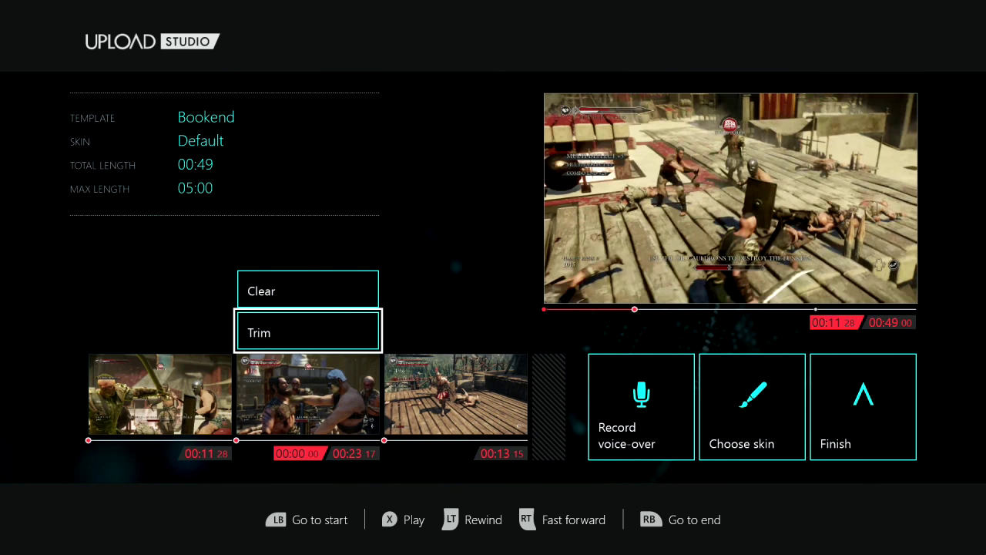
key("Left")
key("Right")
key("Right")
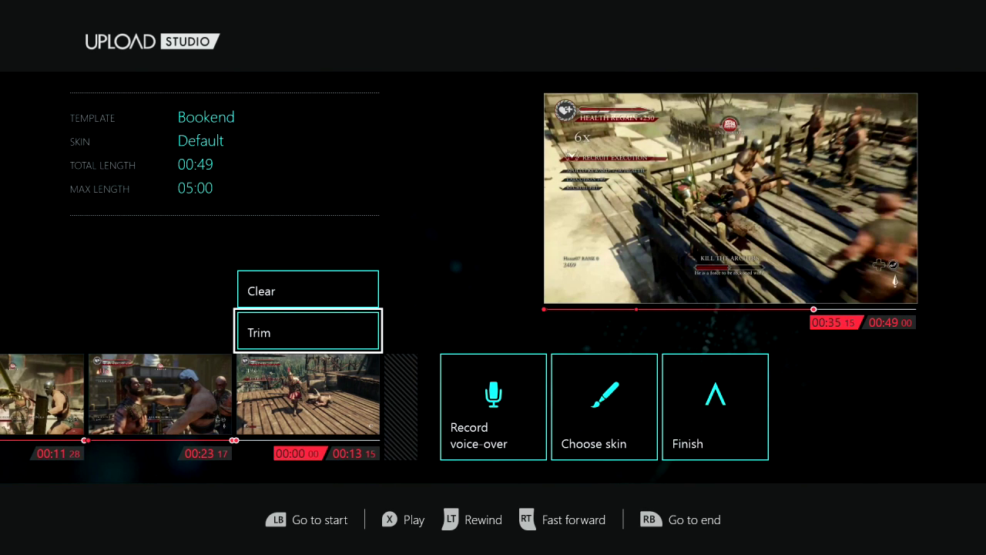
key("Right")
key("Right")
key("Return")
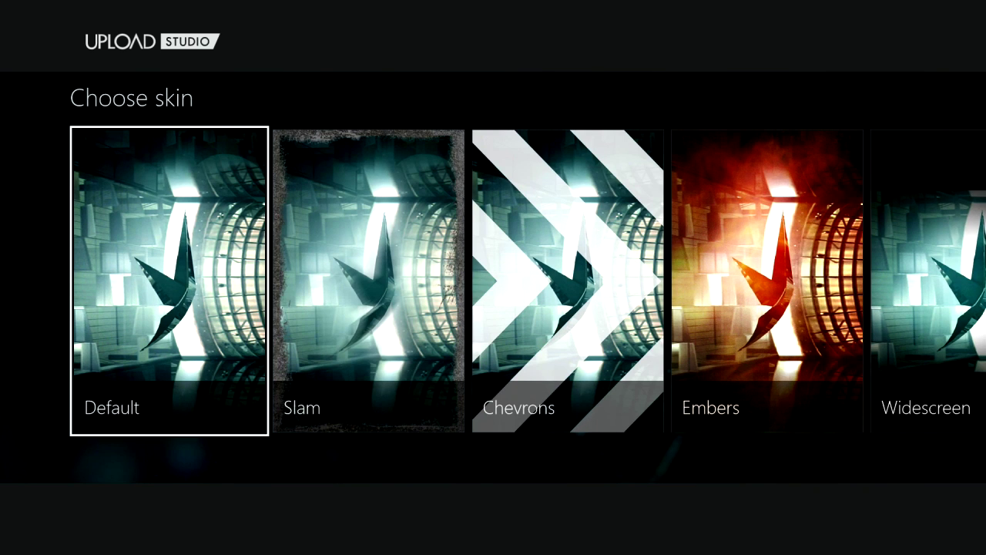
key("Right")
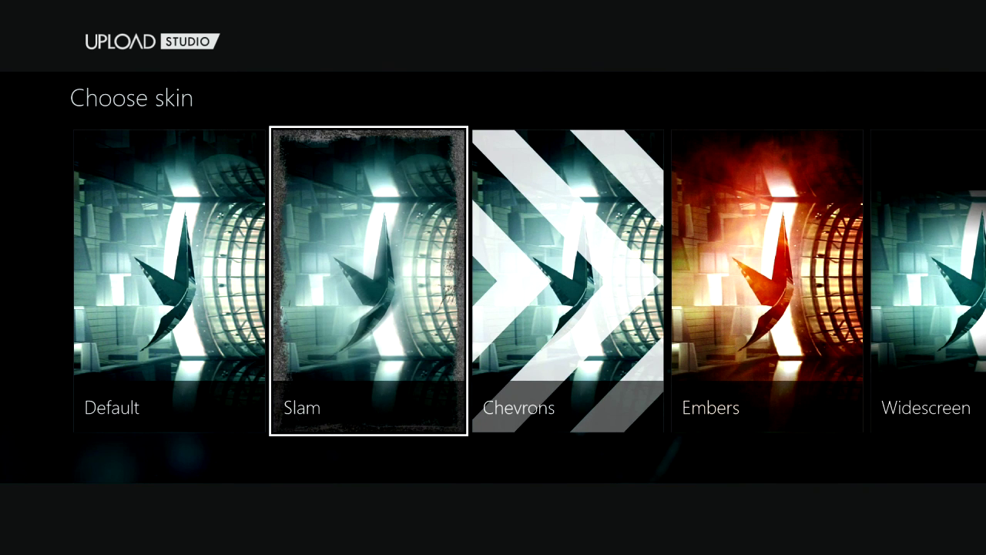
key("Right")
key("Right")
key("Right")
key("Right")
key("Left")
key("Left")
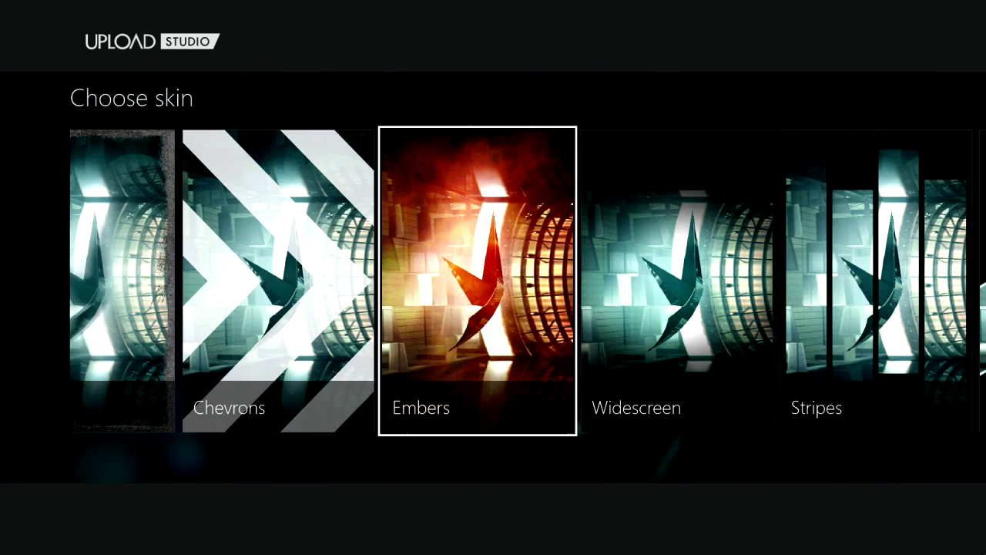
key("Return")
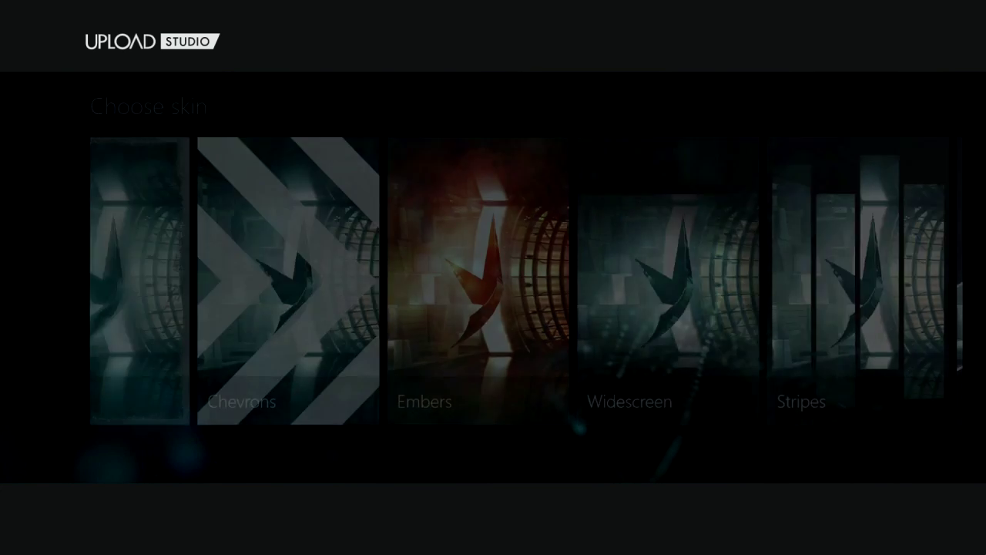
key("Left")
key("Left")
key("Left")
key("Left")
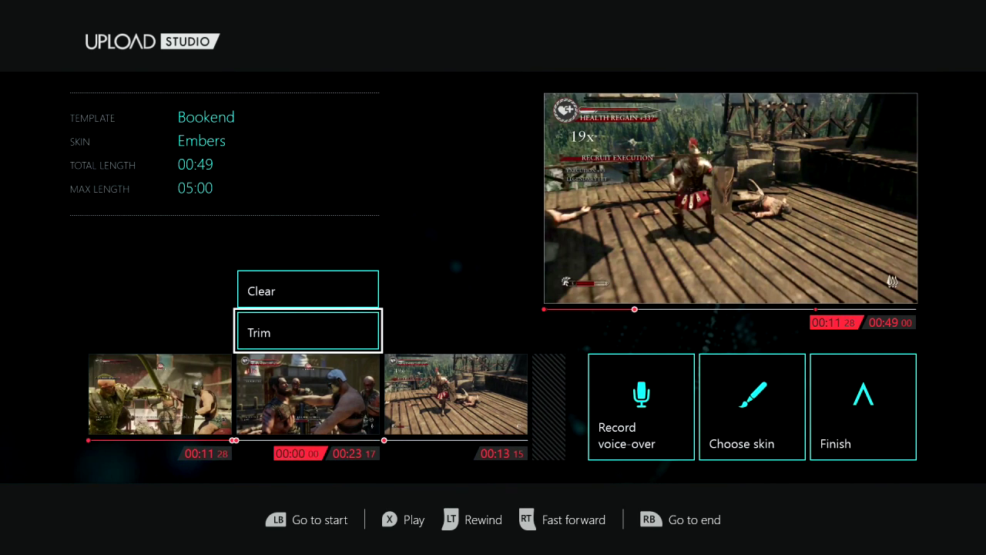
key("space")
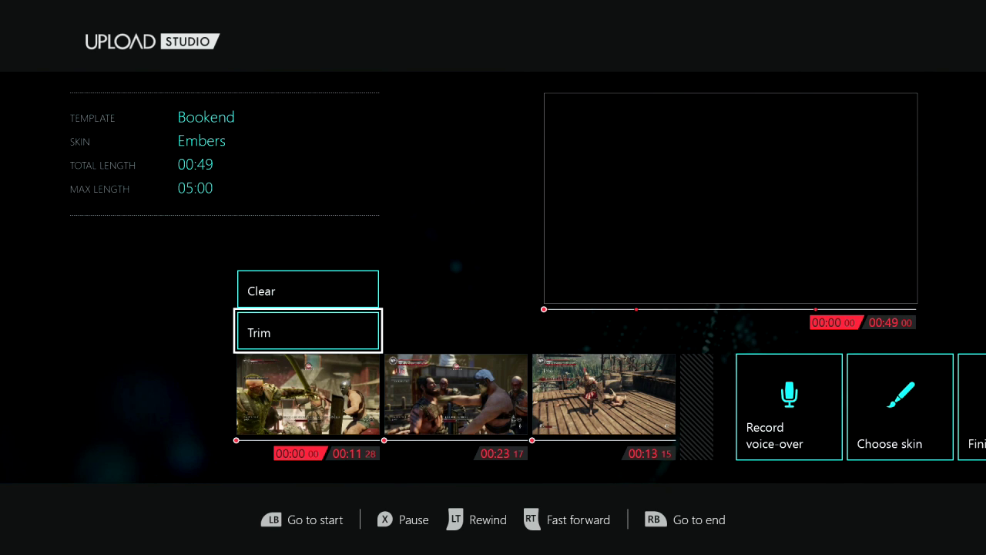
key("space")
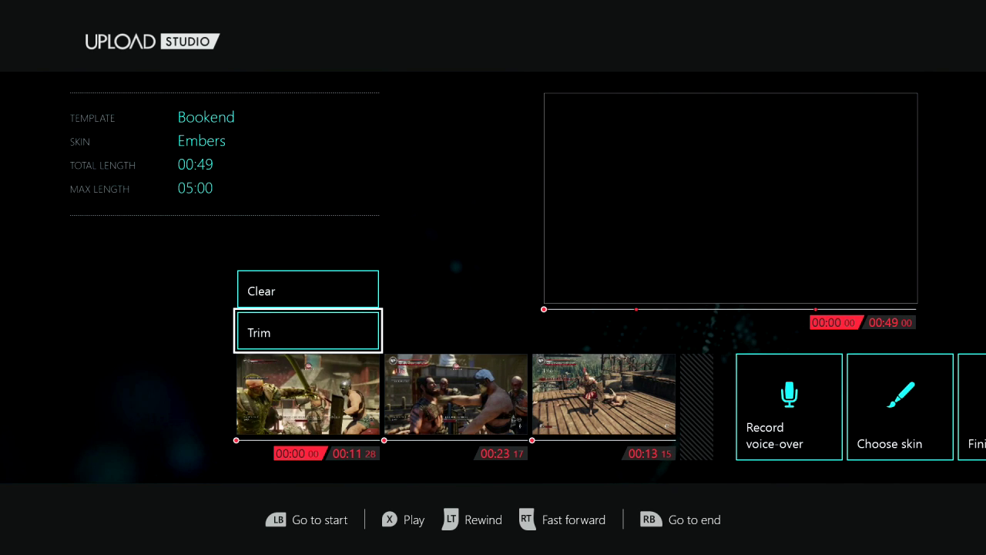
key("space")
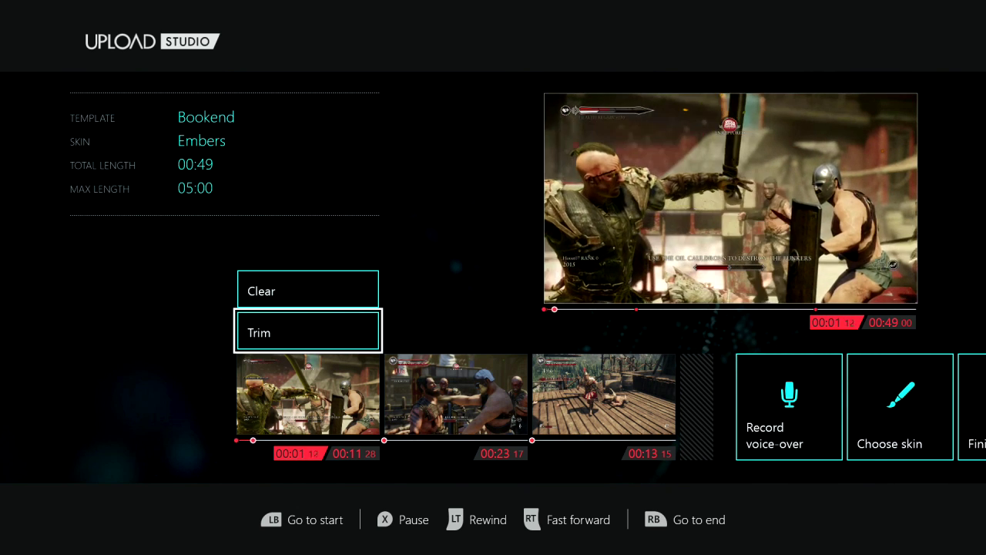
key("Right")
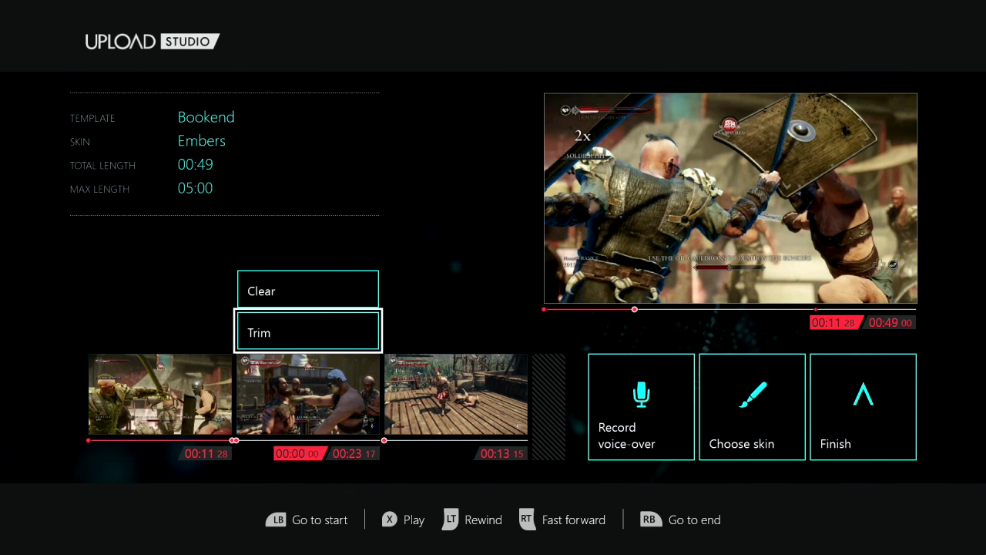
key("Right")
key("Right")
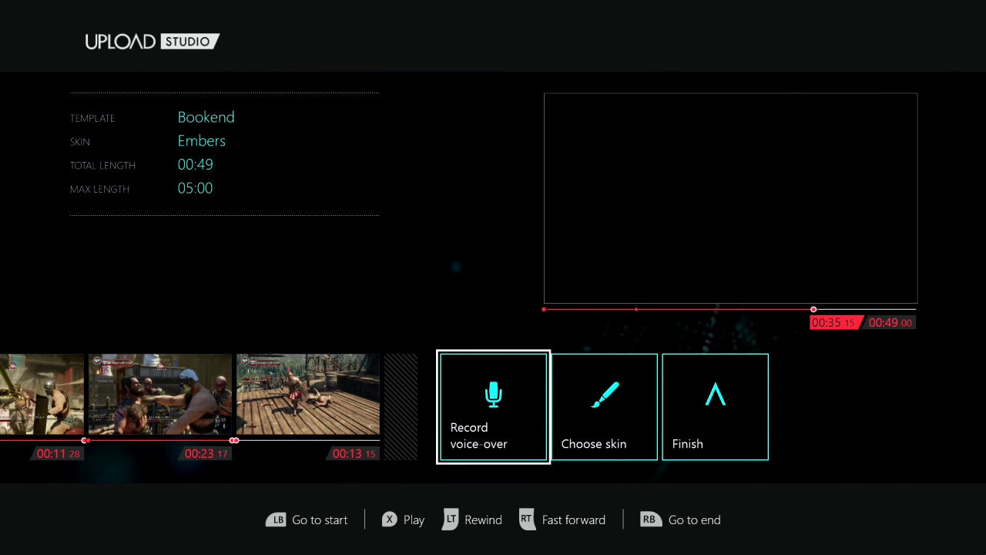
key("Return")
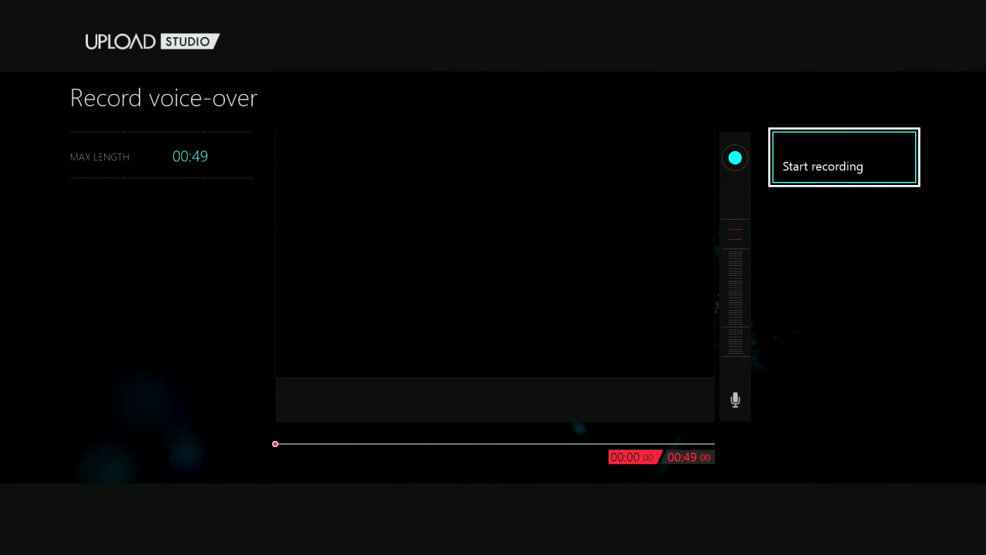
- Record an 8-second voice-over, accept it and return to the project editor
key("Return")
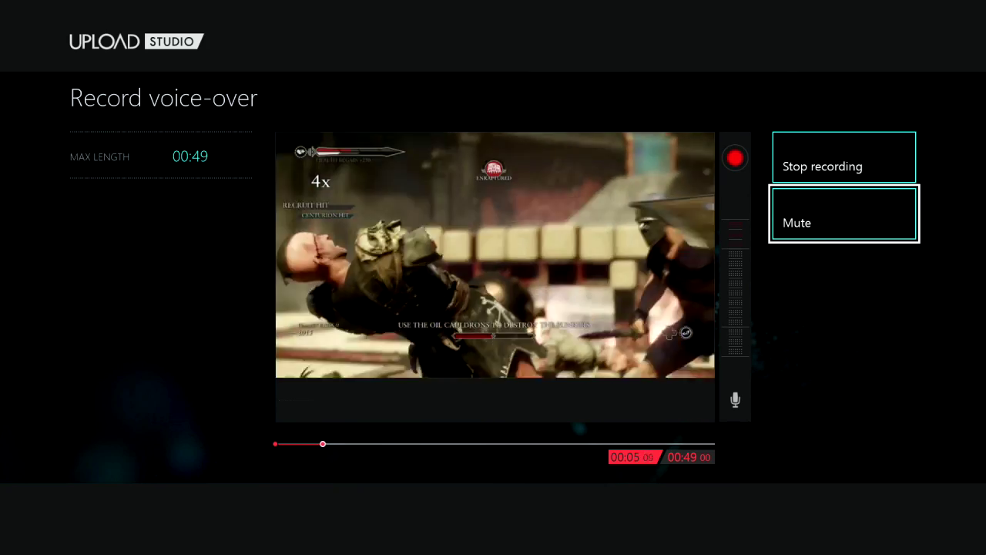
key("Up")
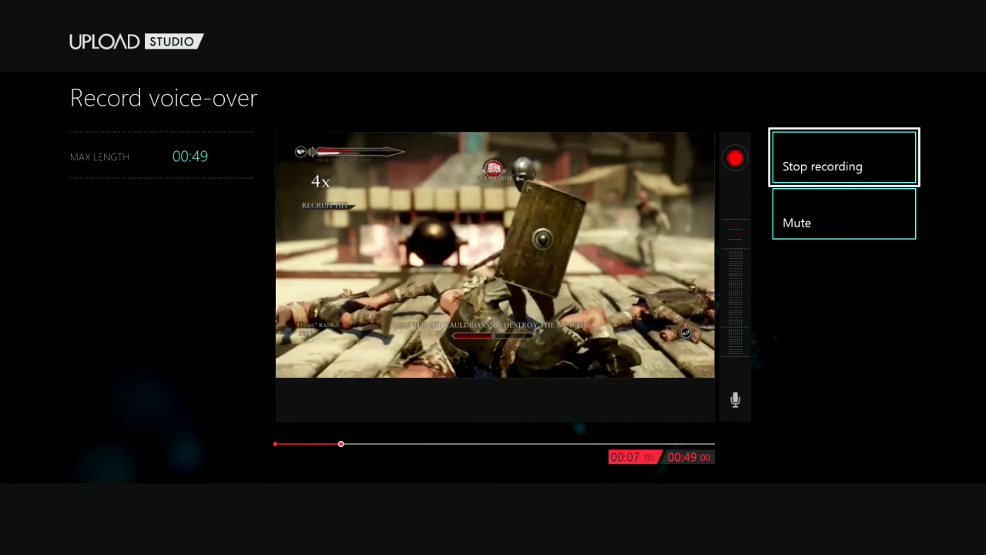
key("Return")
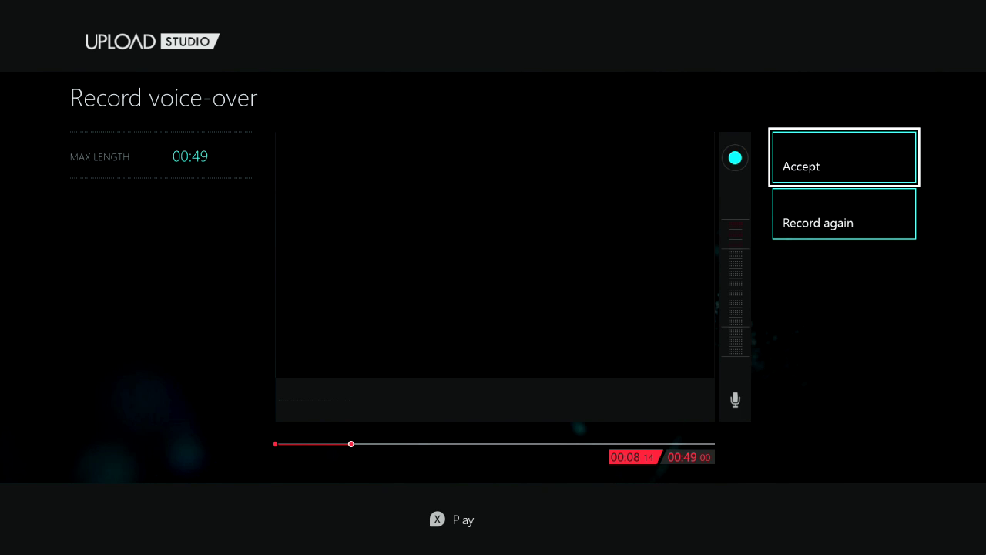
key("Down")
key("Escape")
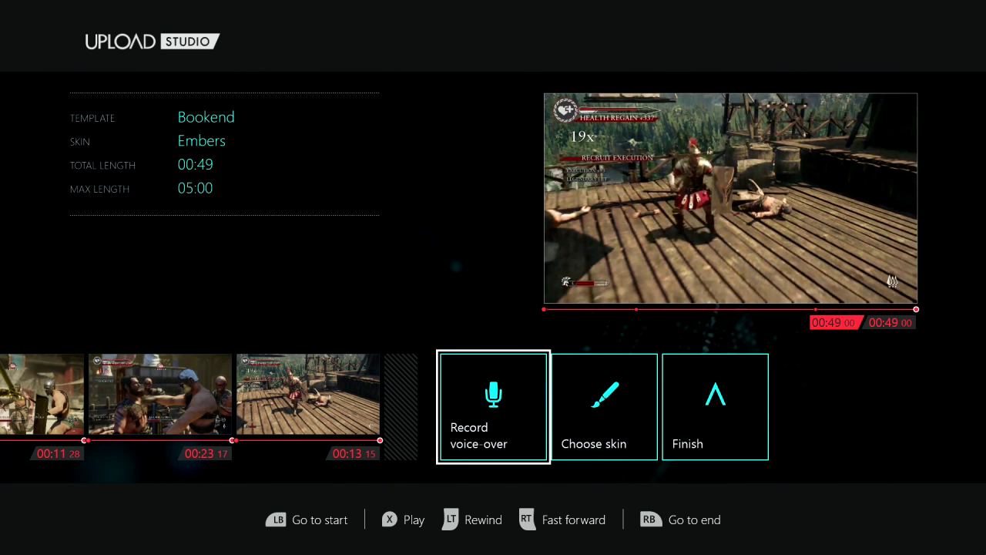
- Finish editing the Bookend project
key("Left")
key("Left")
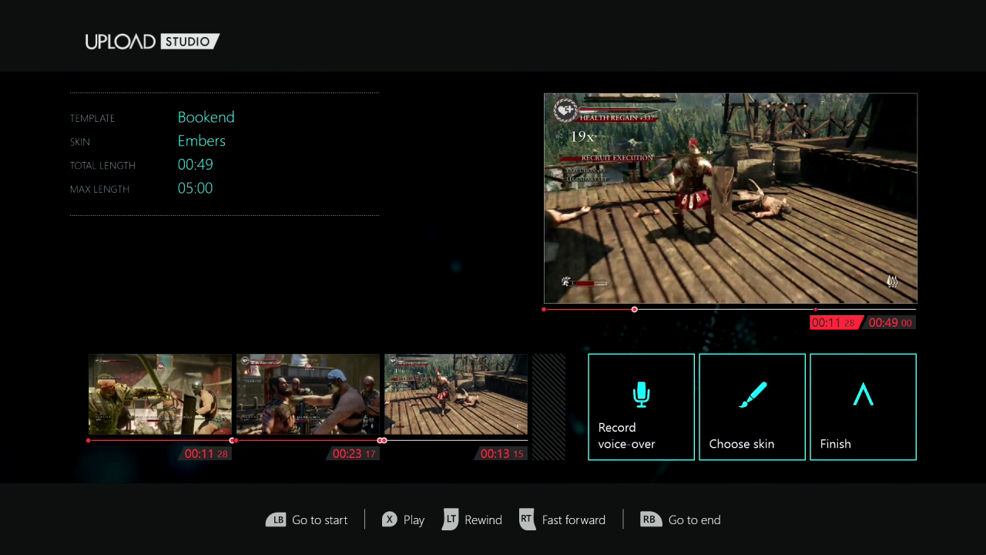
key("Escape")
key("Right")
key("Right")
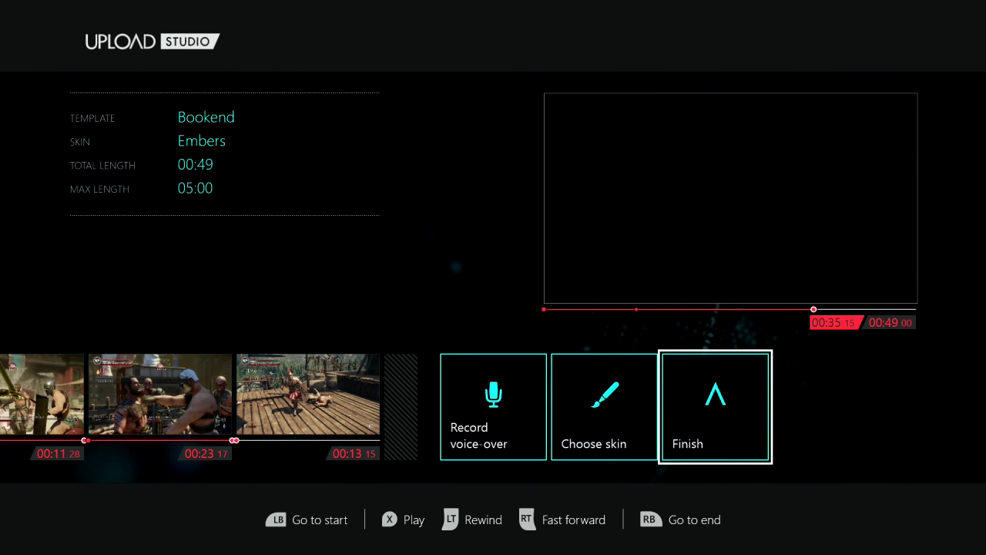
key("Return")
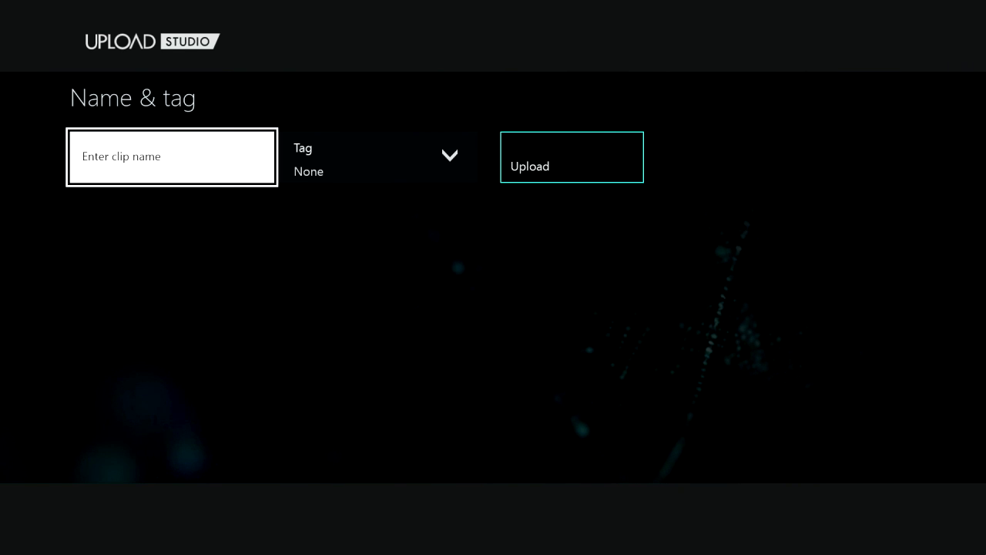
- Name the clip 'ryse1' with the on-screen keyboard
key("Return")
key("Down")
key("Left")
key("Left")
key("Up")
key("Return")
key("Right")
key("Right")
key("Return")
key("Left")
key("Left")
key("Left")
key("Down")
key("Left")
key("Return")
key("Right")
key("Up")
key("Return")
key("Up")
key("Left")
key("Left")
key("Return")
key("Return")
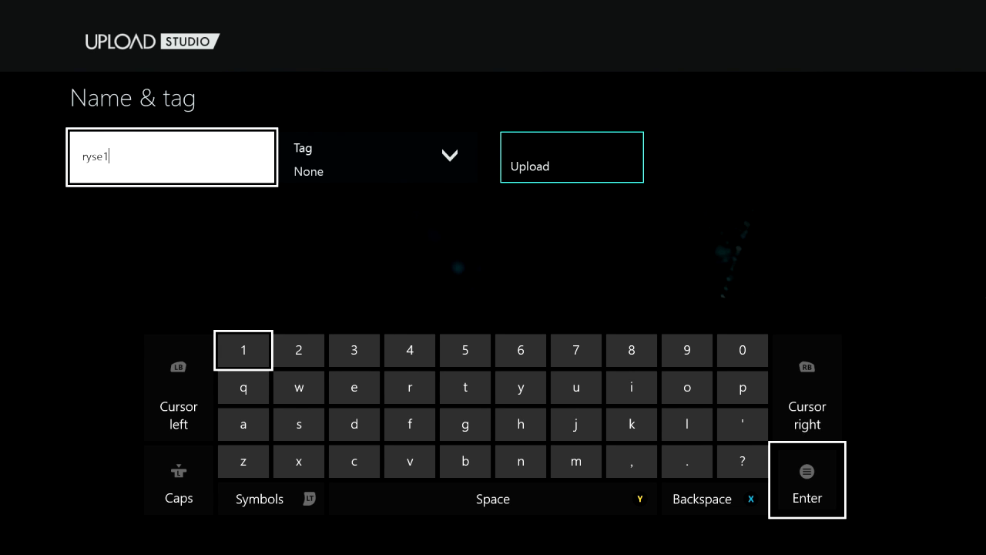
- Tag the clip as Walkthrough and submit it for upload
key("Return")
key("Down")
key("Down")
key("Down")
key("Down")
key("Down")
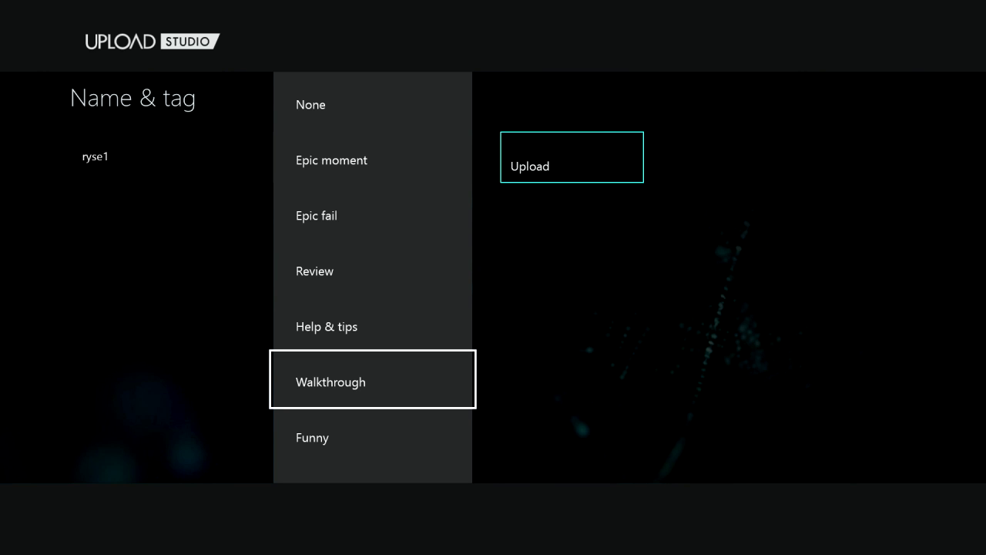
key("Up")
key("Up")
key("Up")
key("Up")
key("Up")
key("Down")
key("Down")
key("Down")
key("Down")
key("Down")
key("Return")
key("Right")
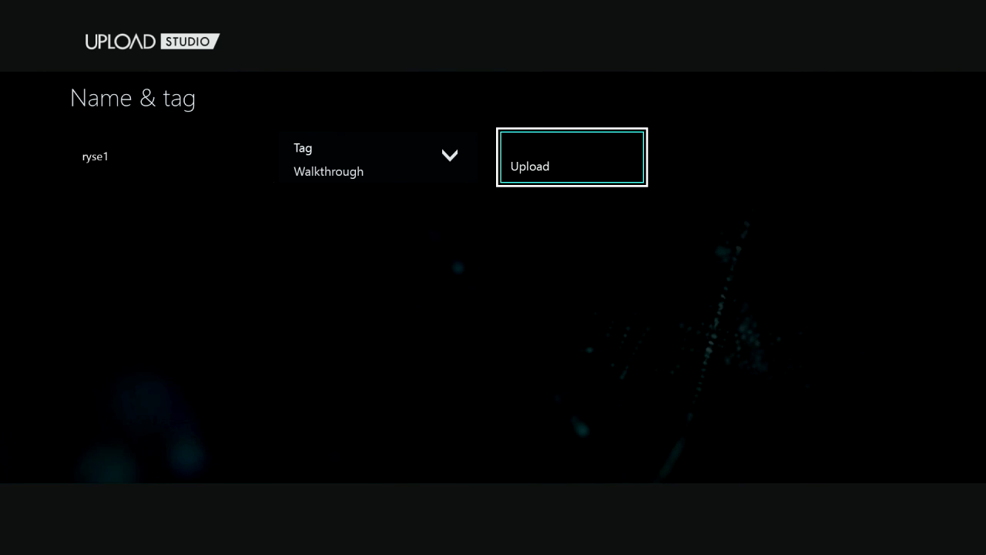
key("Return")
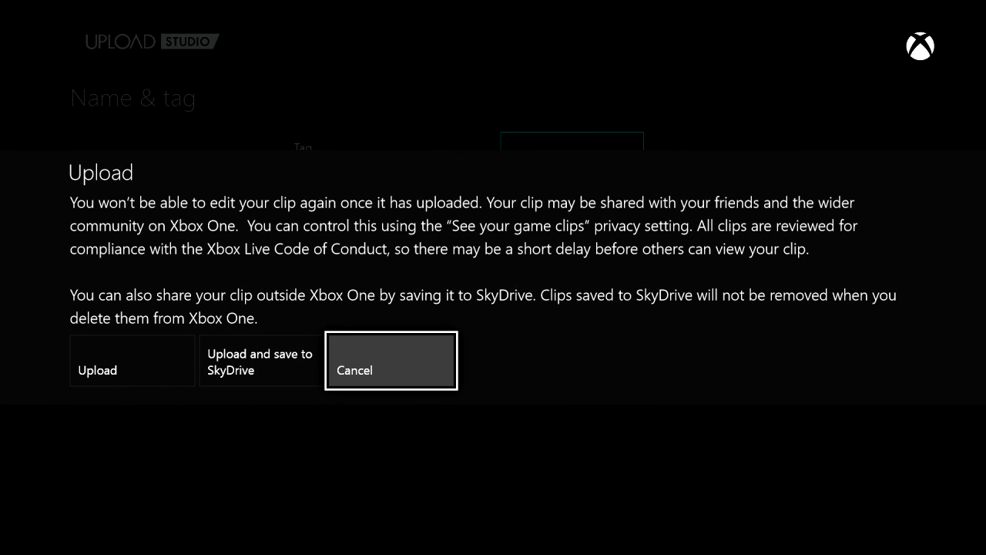
- Render and upload ryse1 to 100% with Save to SkyDrive enabled
key("Left")
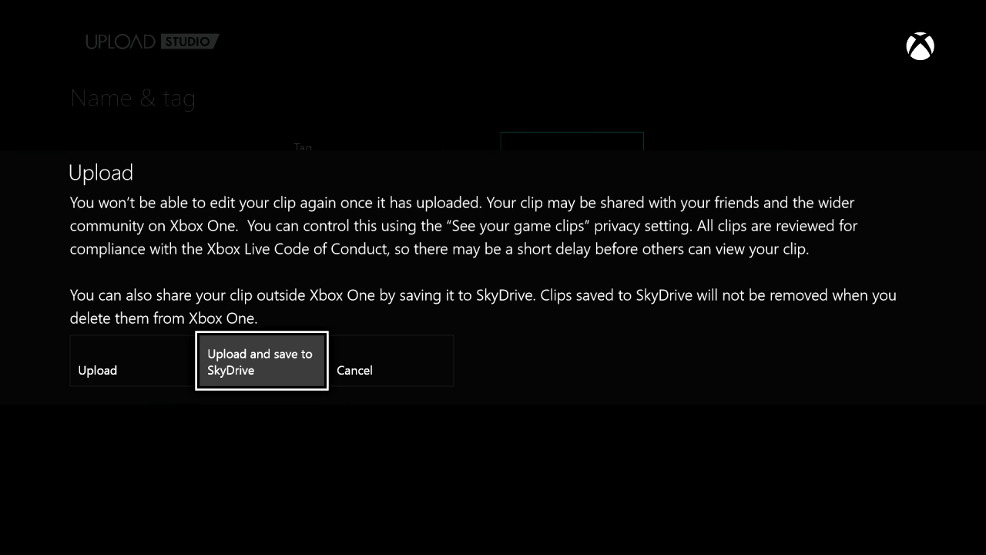
key("Return")
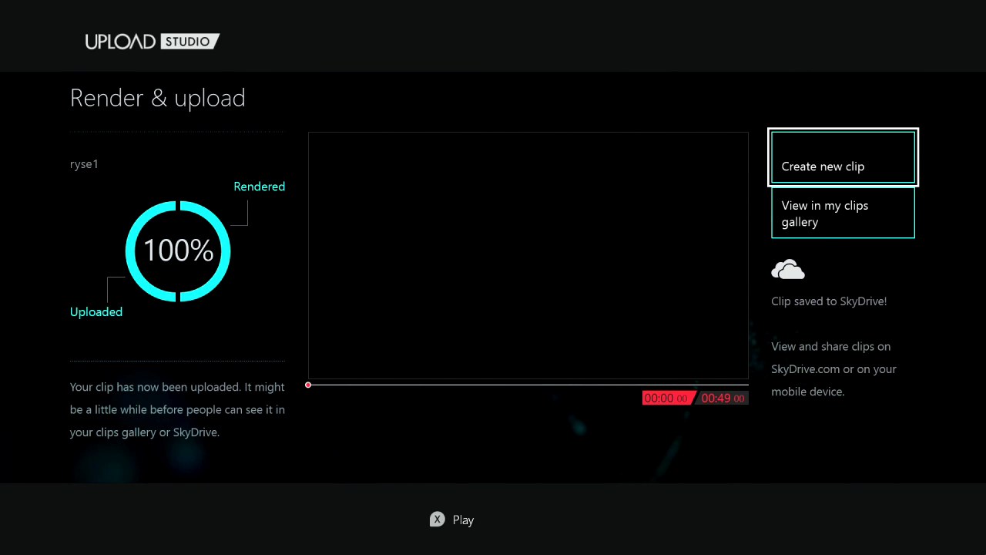
- Create a new clip project using the Multi-clip template
key("Return")
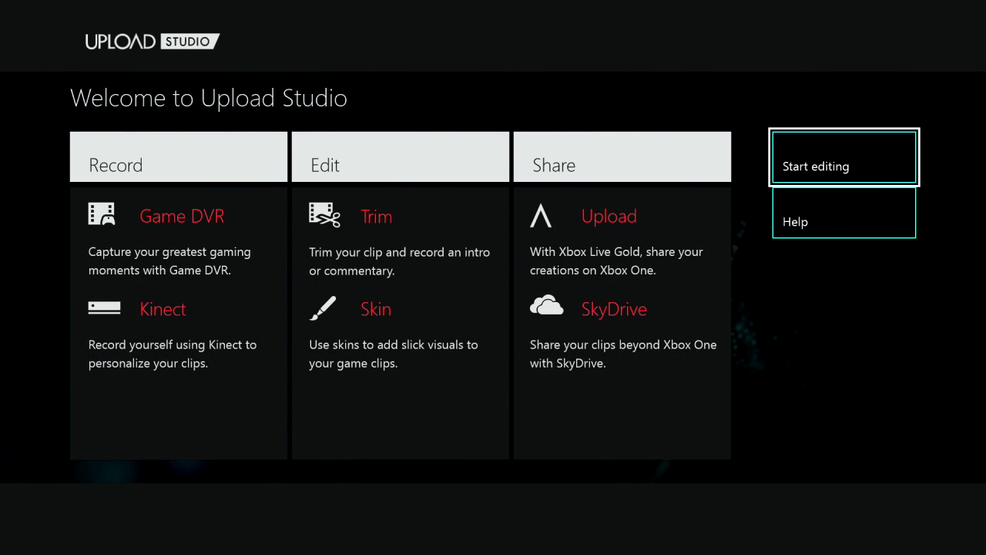
key("Return")
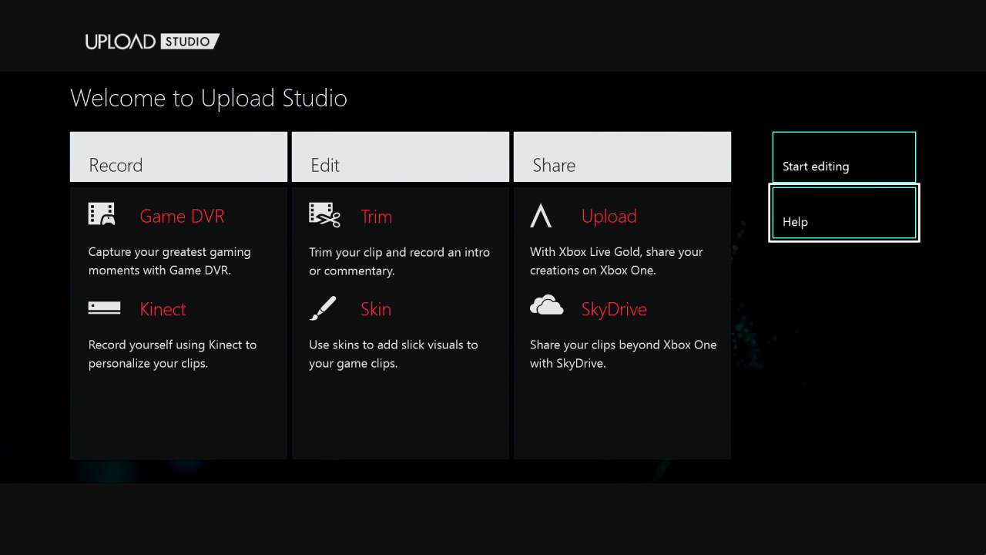
key("Right")
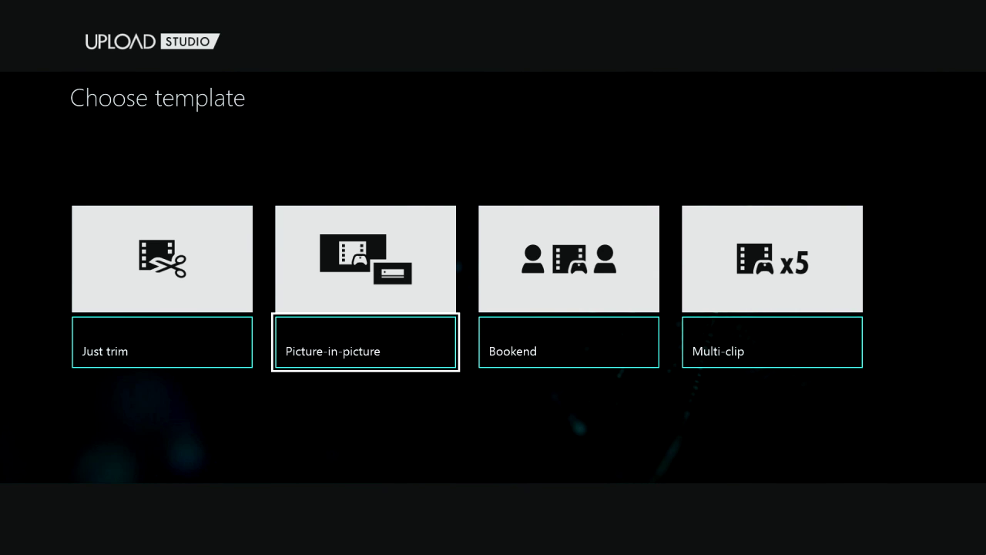
key("Left")
key("Right")
key("Right")
key("Right")
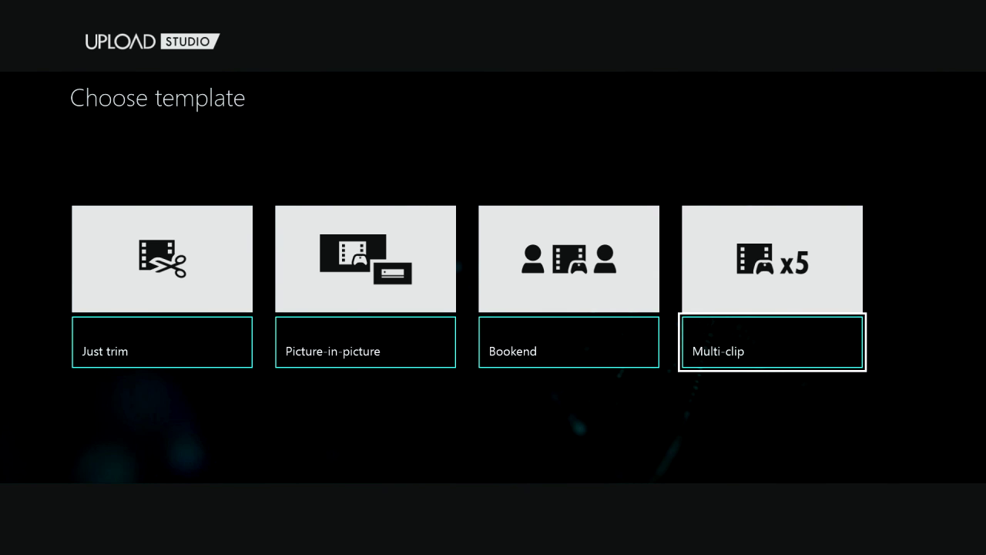
key("Return")
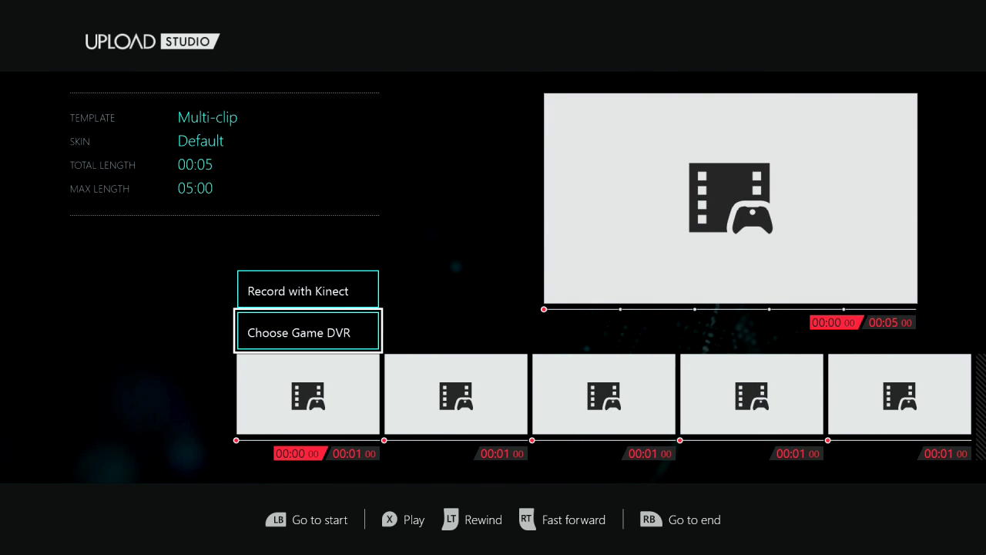
- Step through the five Multi-clip slots, previewing Record with Kinect on the first
key("Right")
key("Right")
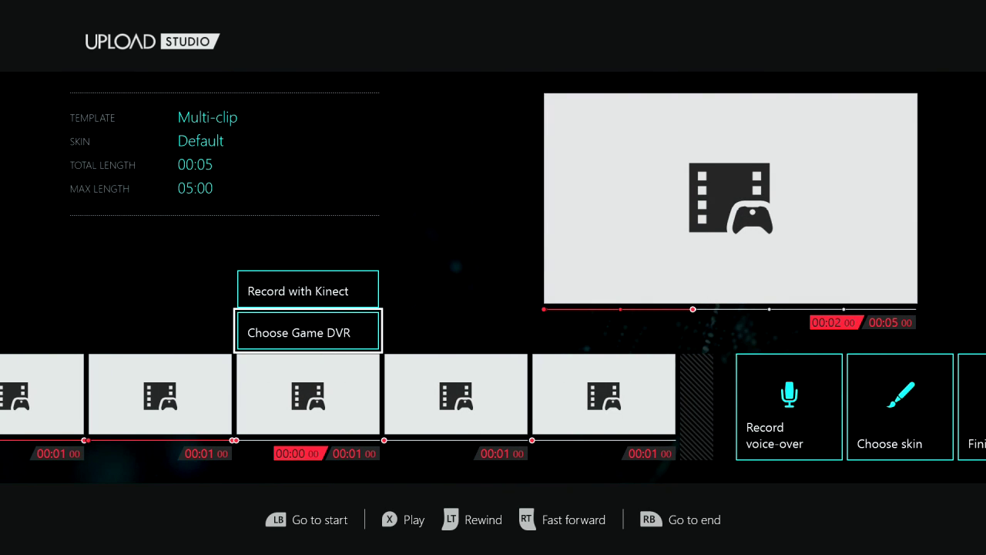
key("Left")
key("Left")
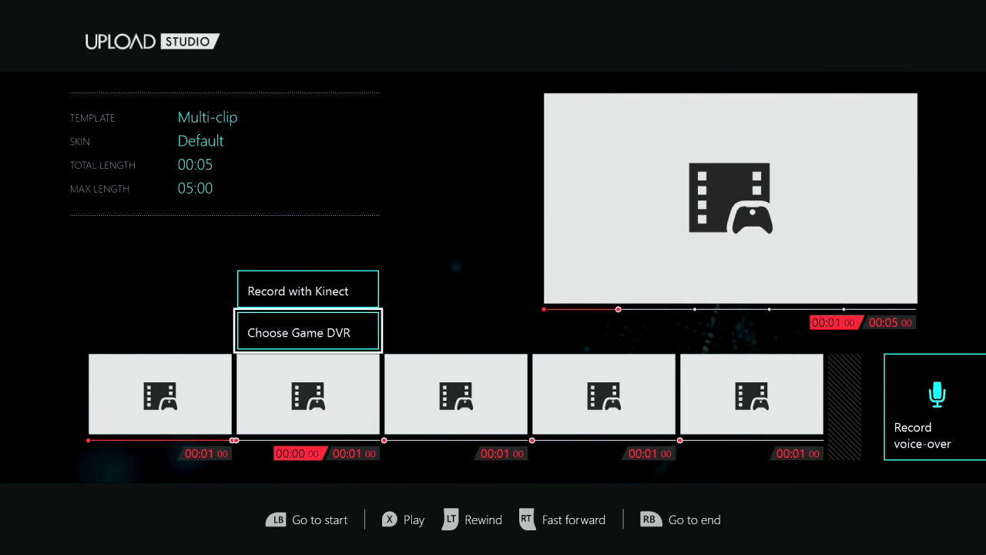
key("Up")
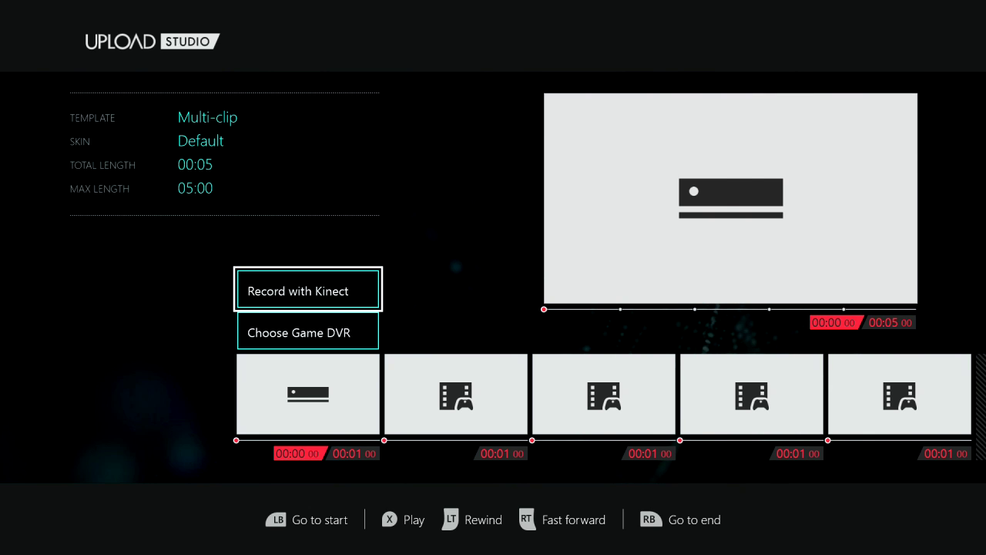
key("Right")
key("Right")
key("Right")
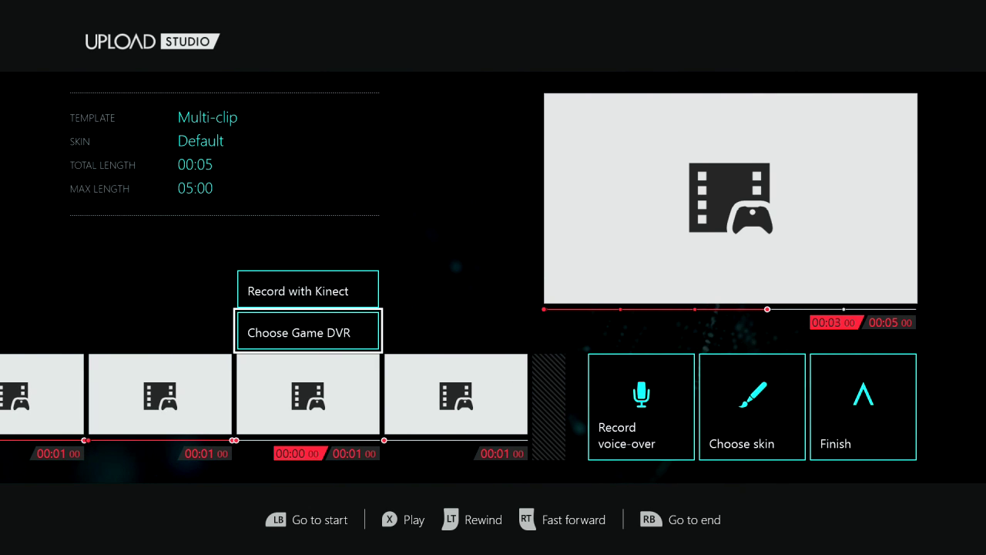
key("Left")
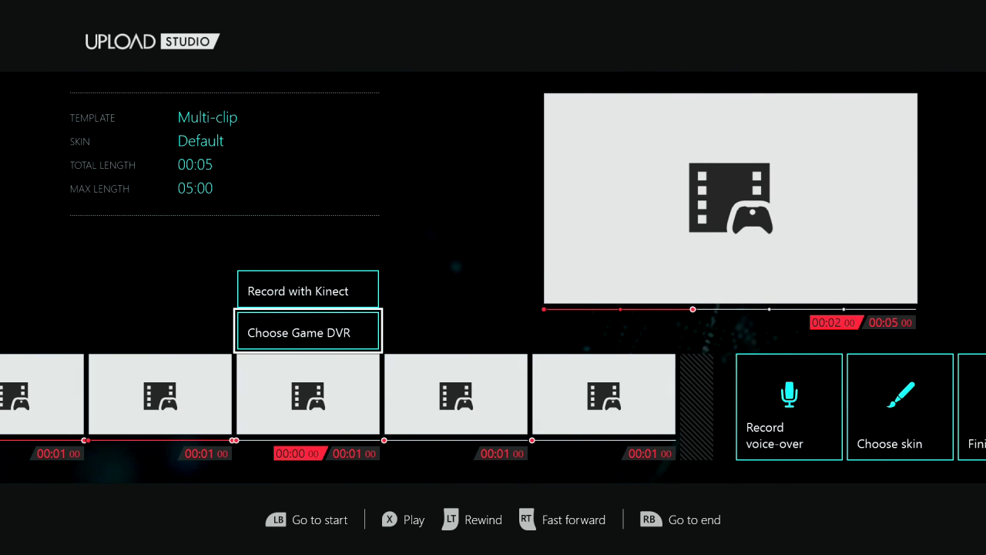
key("Left")
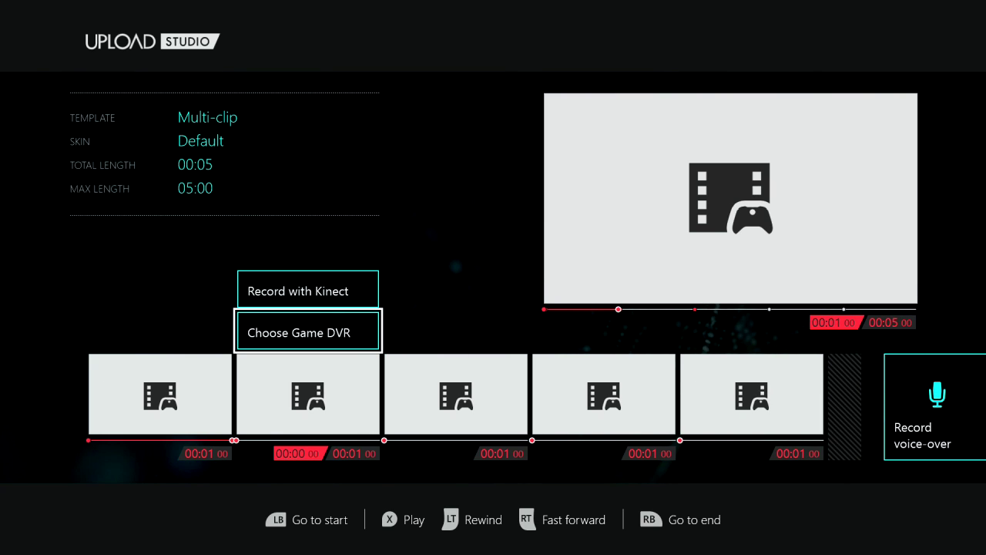
- Toggle the second slot between Kinect and Game DVR, then exit to Choose template
key("Up")
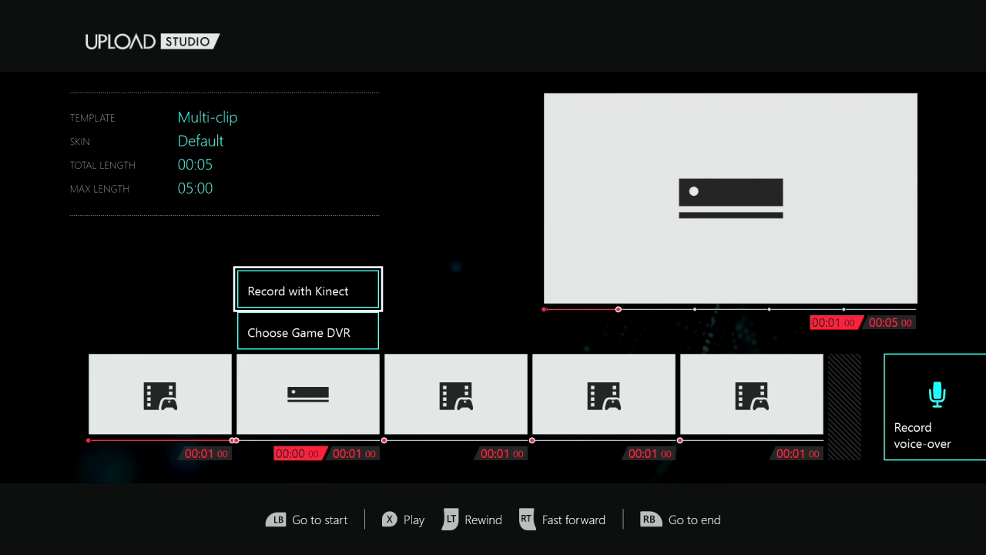
key("Down")
key("Up")
key("Down")
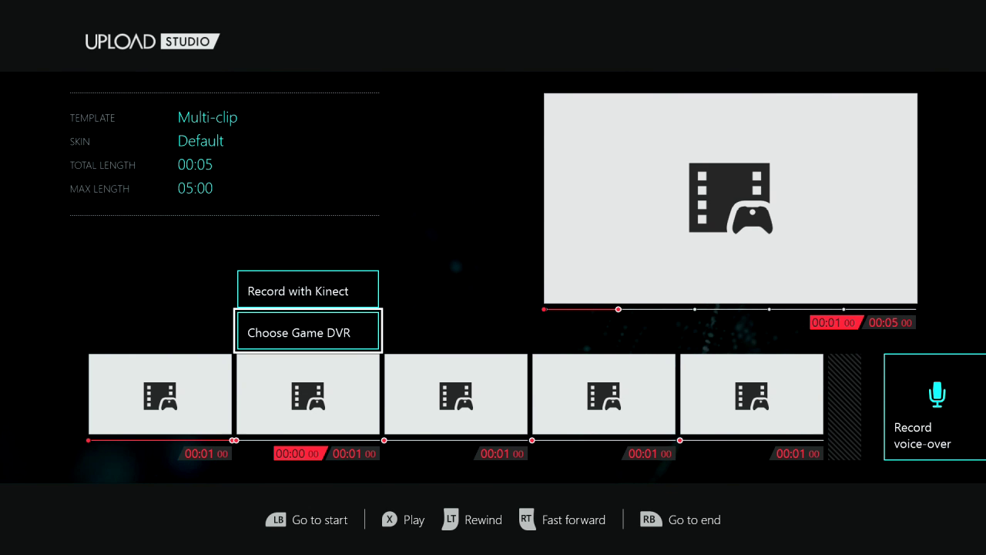
key("Escape")
key("Escape")
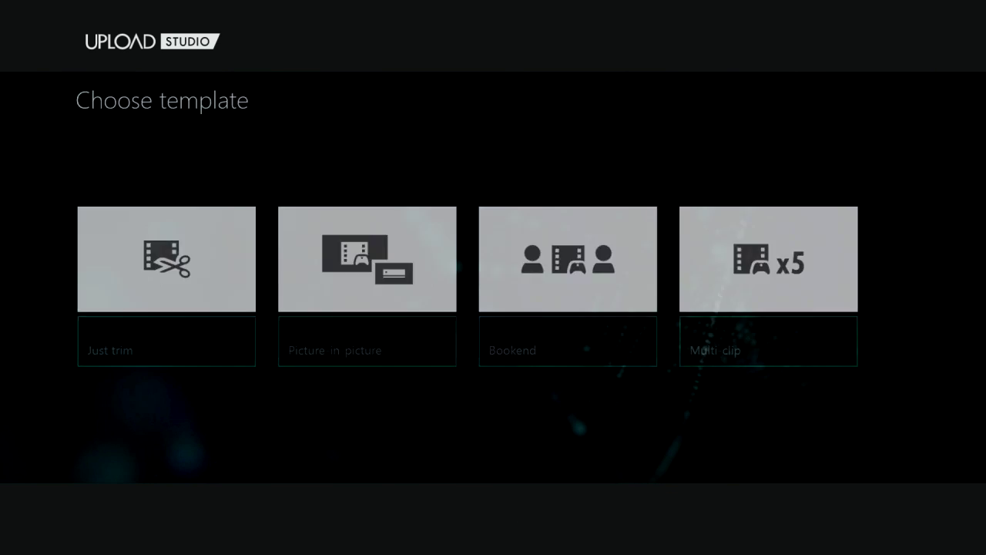
- Exit Upload Studio to Home and launch SkyDrive from My games & apps
key("Escape")
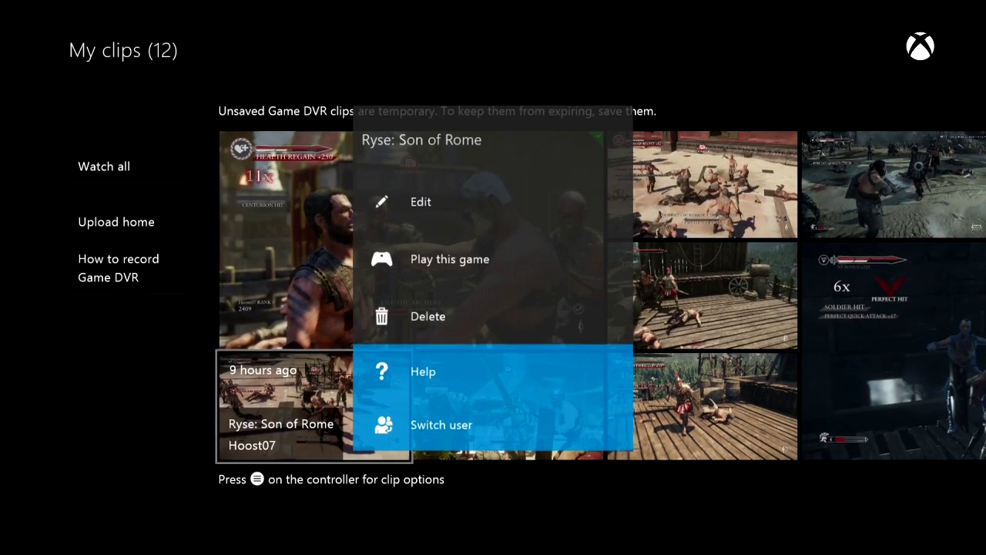
key("Escape")
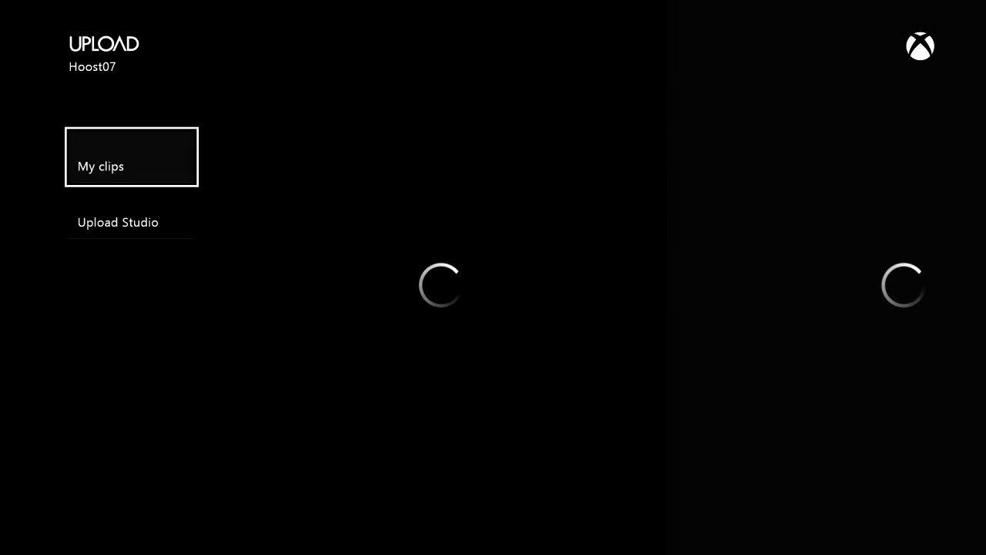
key("Escape")
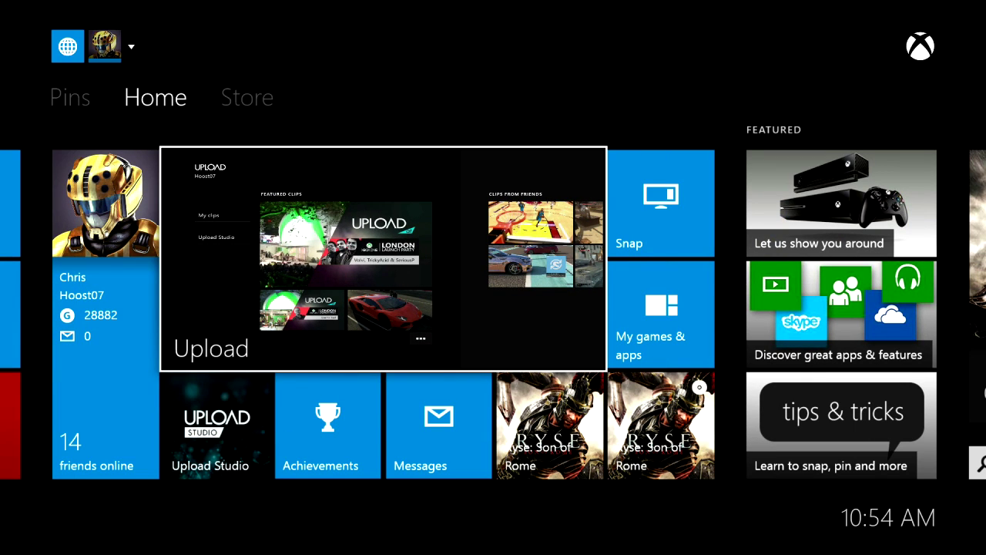
key("Right")
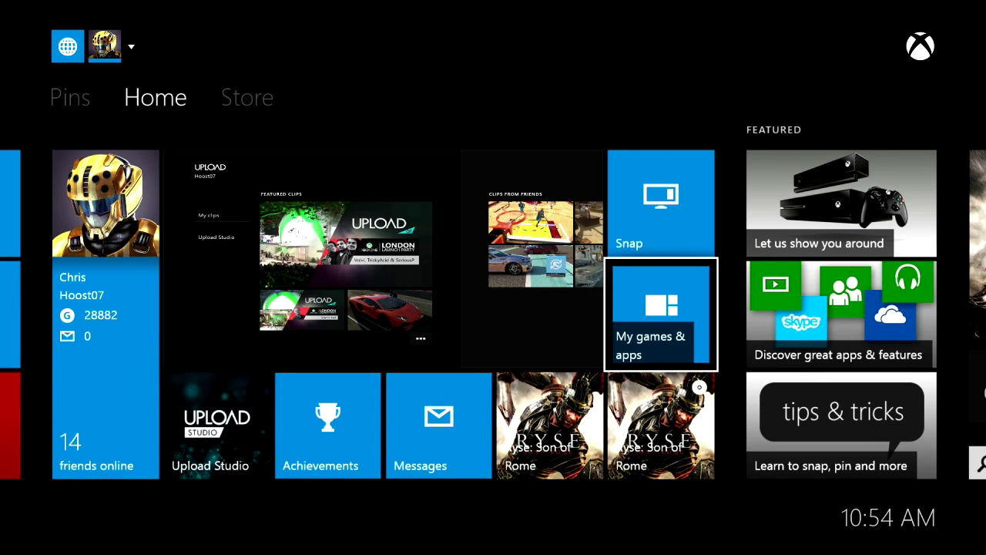
key("Return")
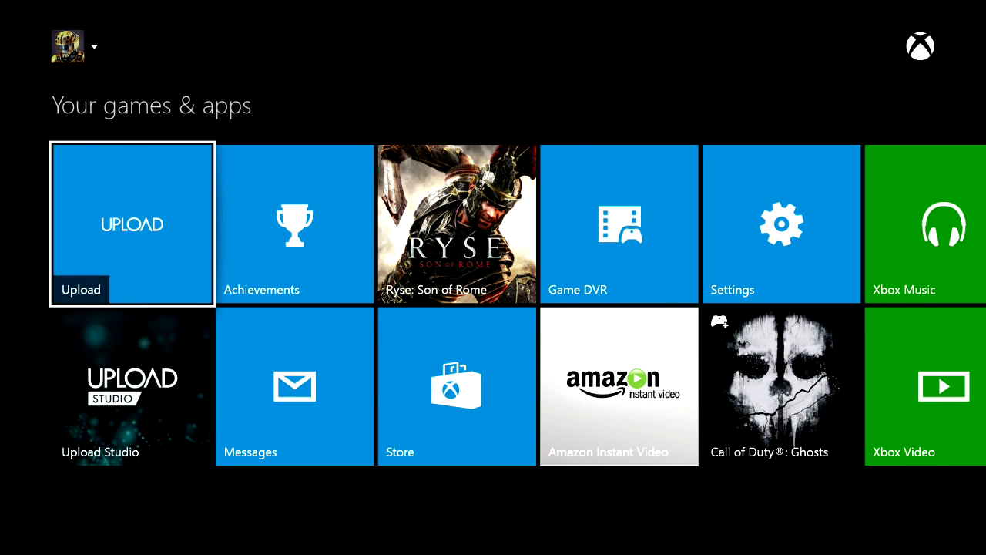
key("Right")
key("Right")
key("Right")
key("Right")
key("Right")
key("Right")
key("Right")
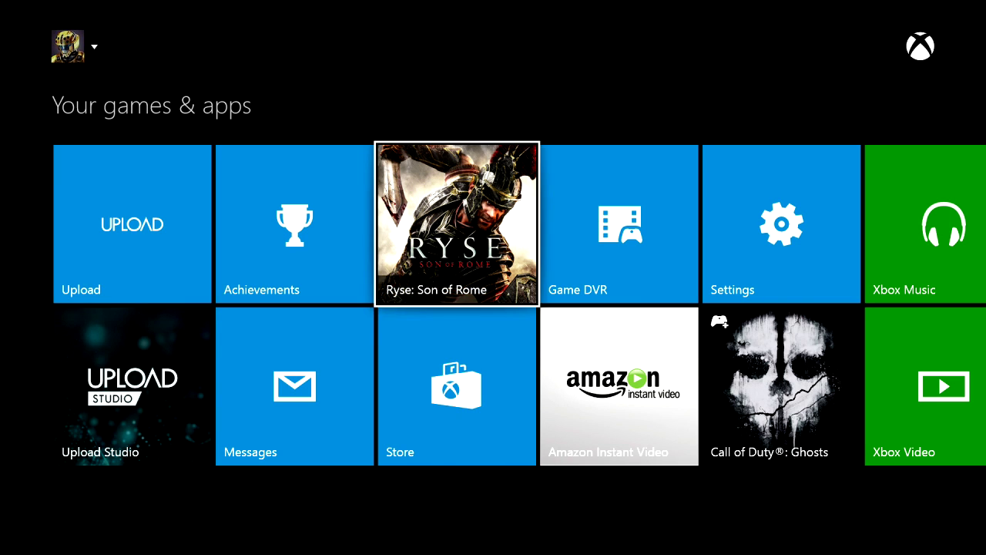
key("Right")
key("Right")
key("Right")
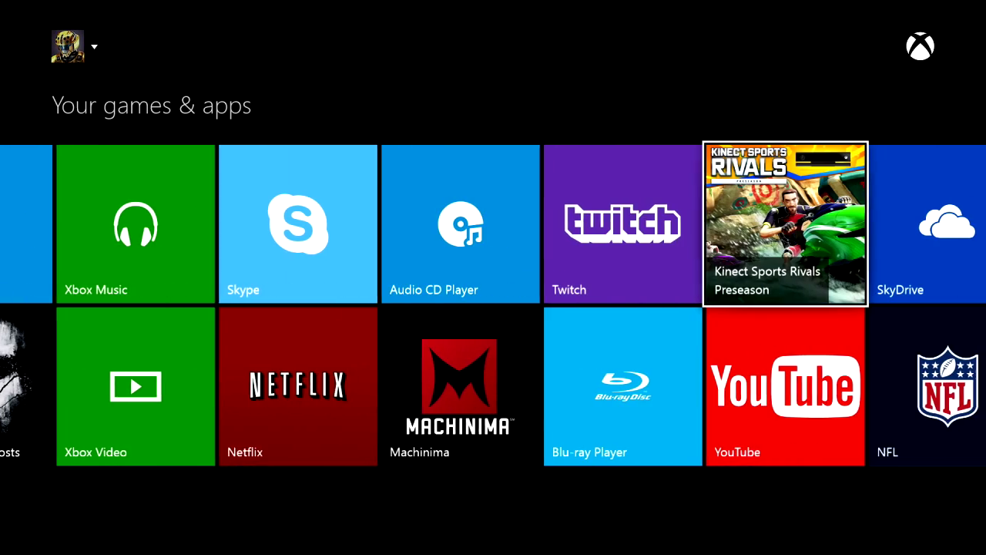
key("Return")
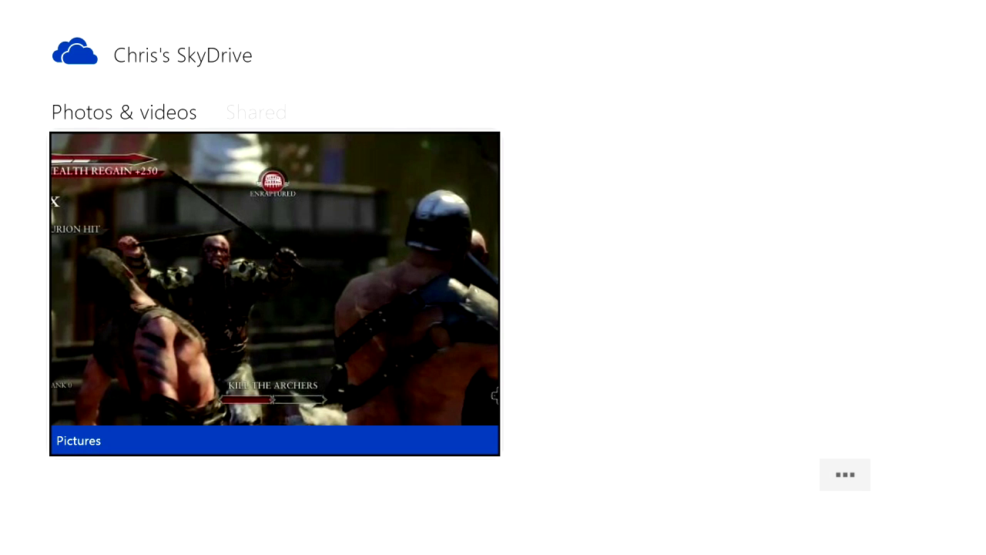
- Play the saved Upload Studio video from Pictures > Xbox Game DVR in SkyDrive
key("Right")
key("Left")
key("Return")
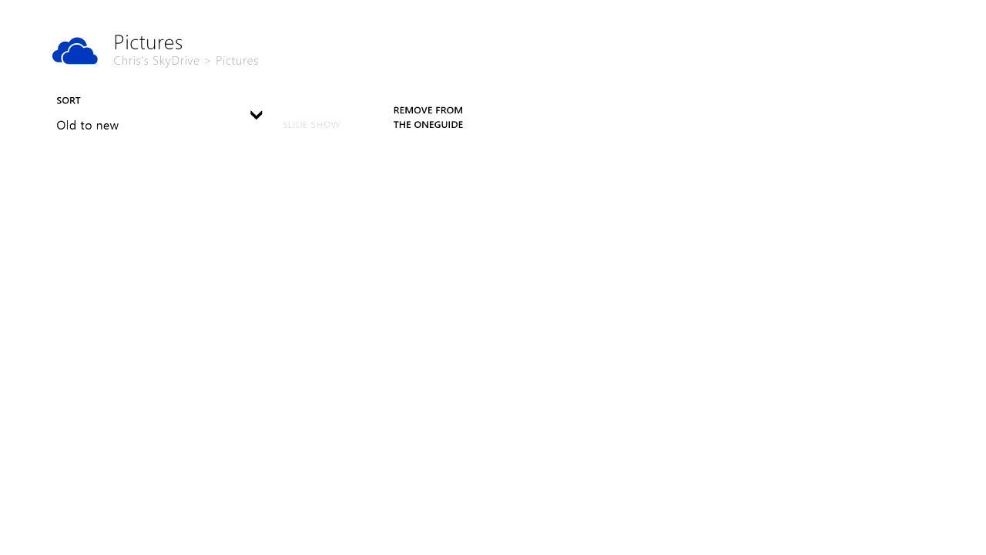
key("Return")
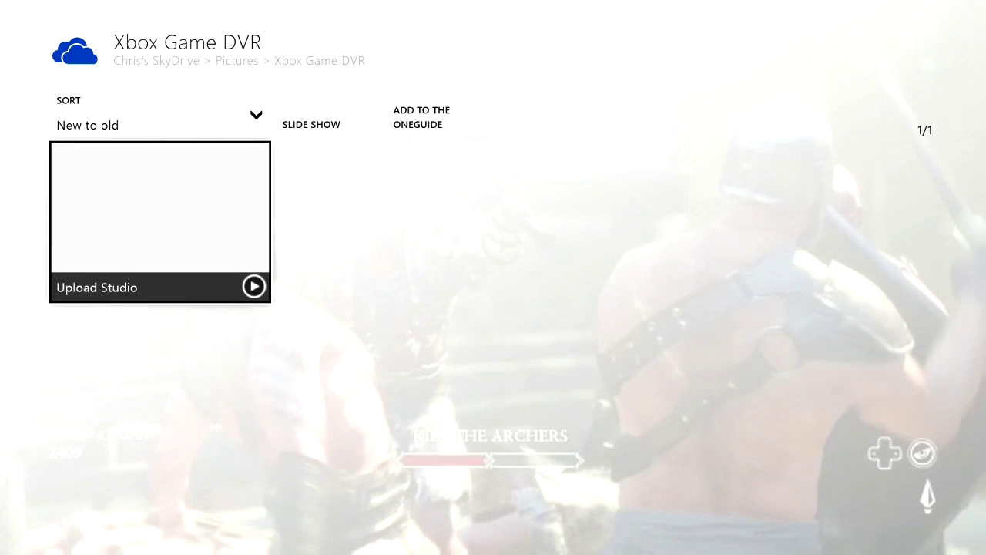
key("Return")
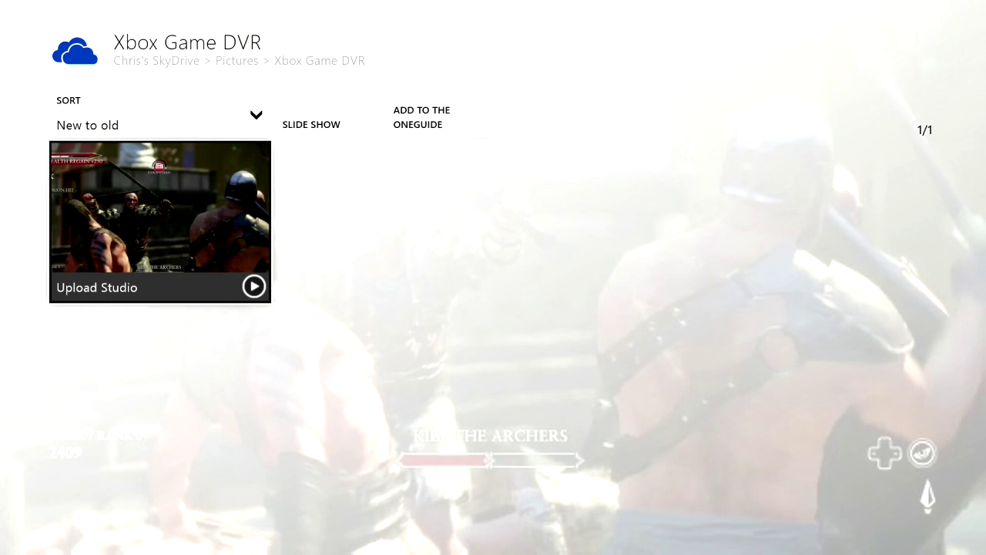
- Back out of SkyDrive through Pictures and the root to the games and apps list
key("Escape")
key("Escape")
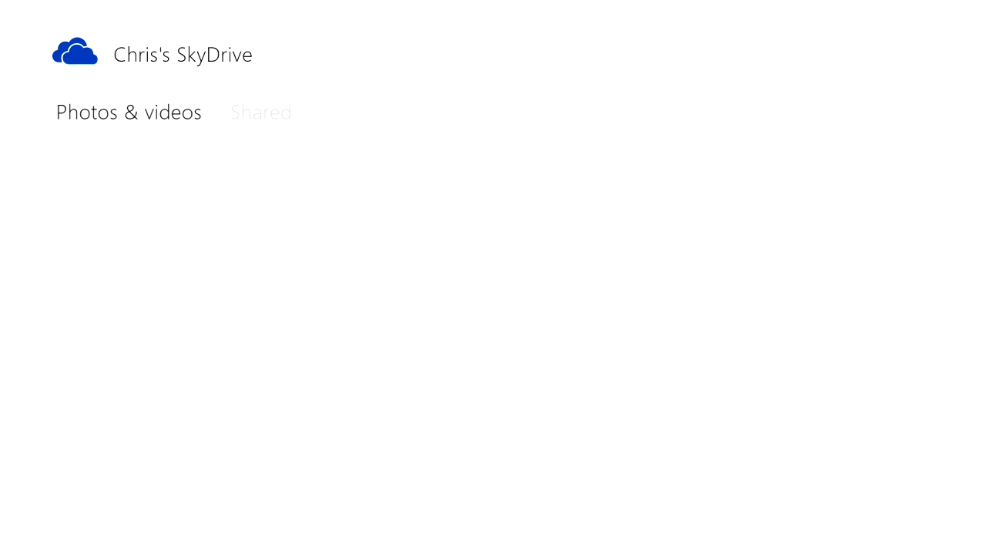
key("Escape")
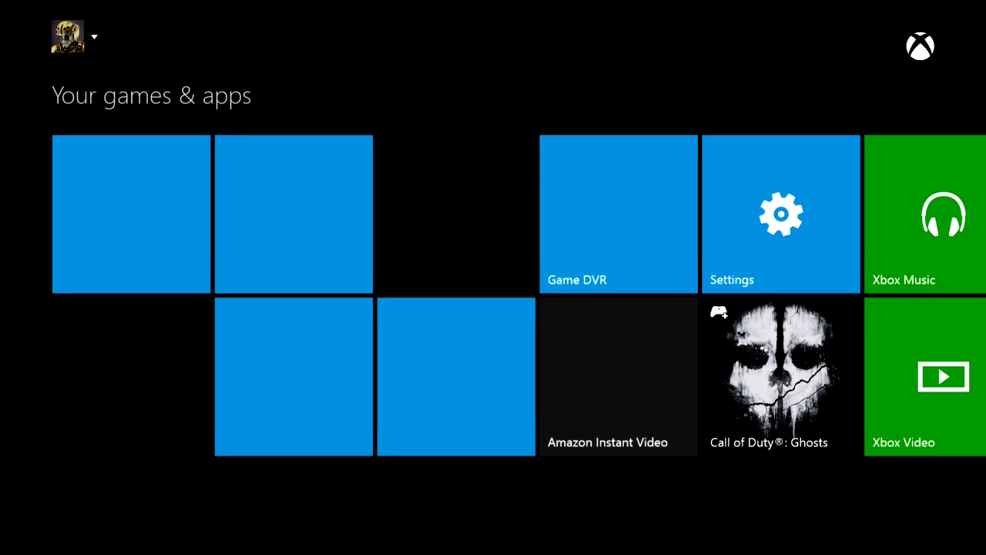
key("Escape")
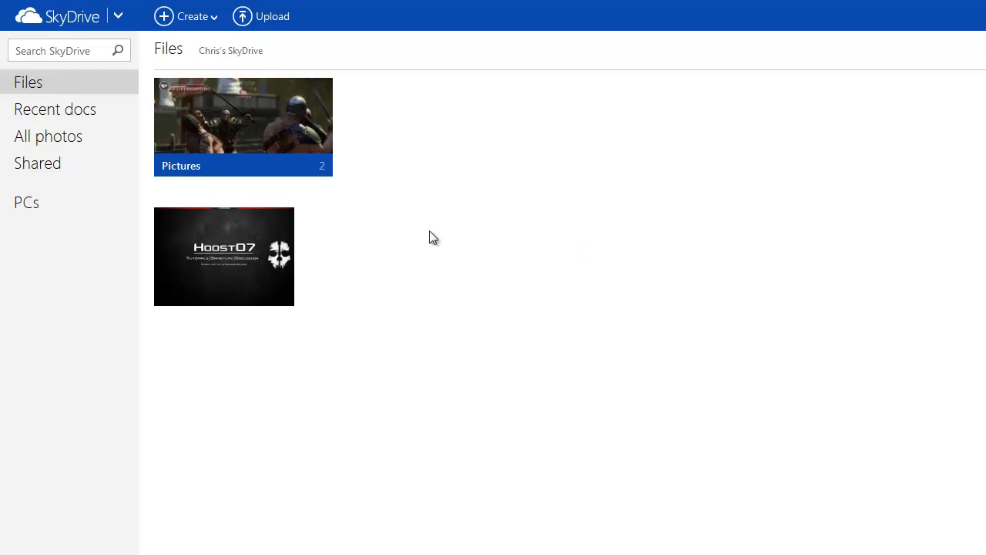
- Browse to Pictures > Xbox Game DVR on SkyDrive web and start the saved Upload Studio video
left_click(247, 137)
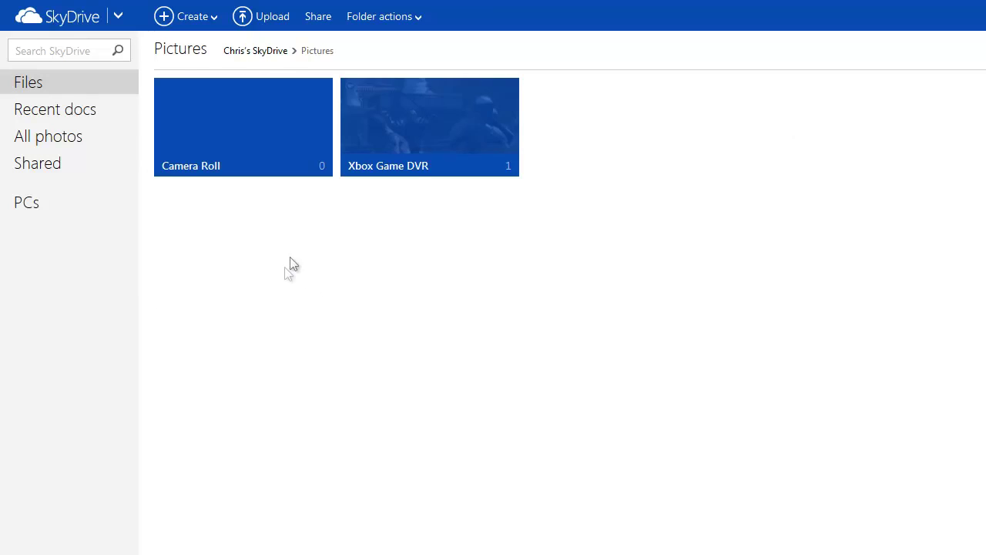
left_click(445, 128)
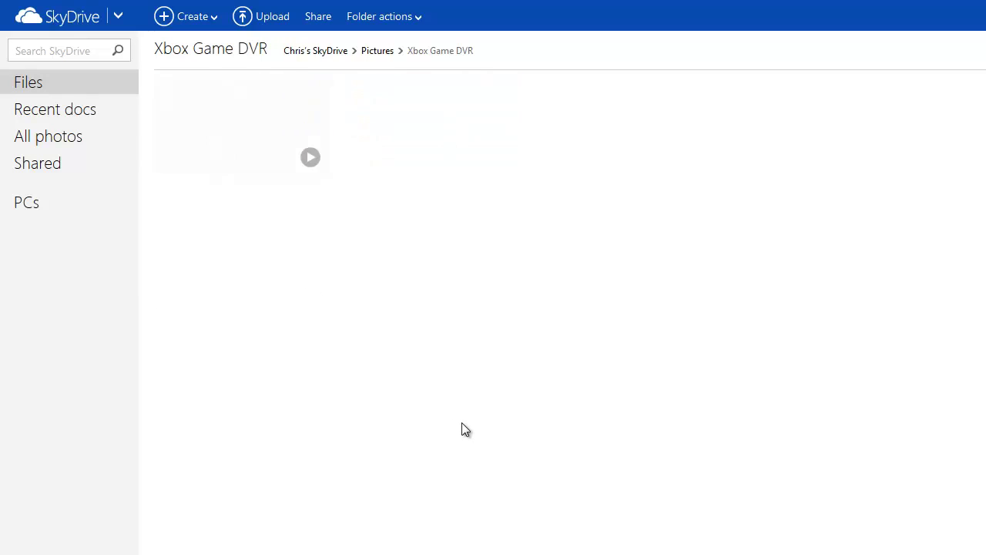
left_click(311, 159)
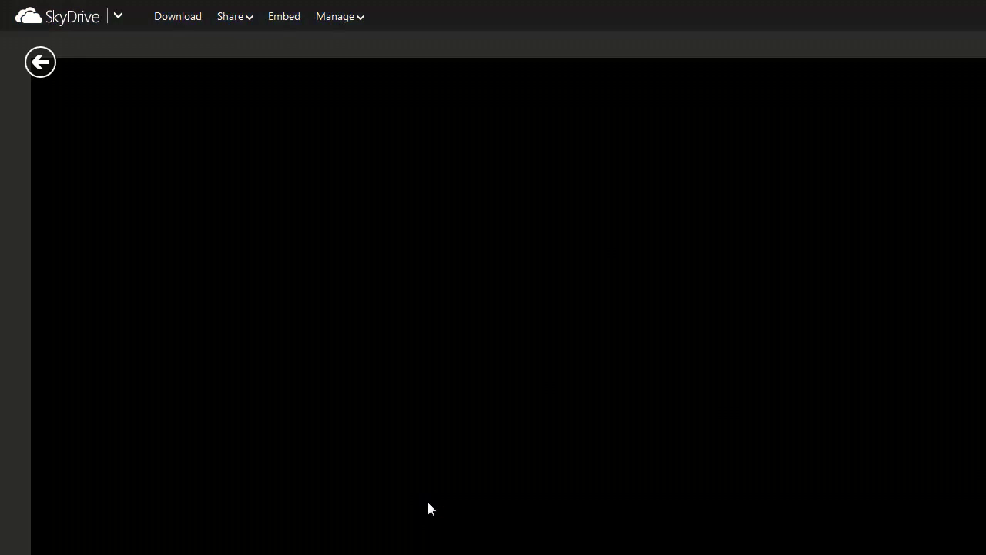